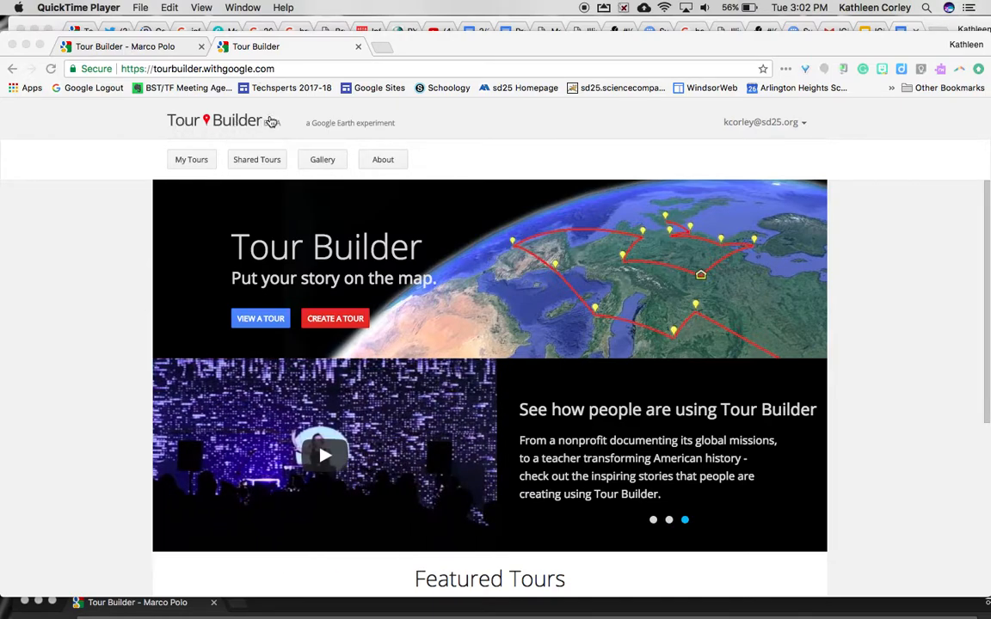
Create a new tour titled 'Marco Polo', fill in the author's name, and open it for editing
left_click(323, 321)
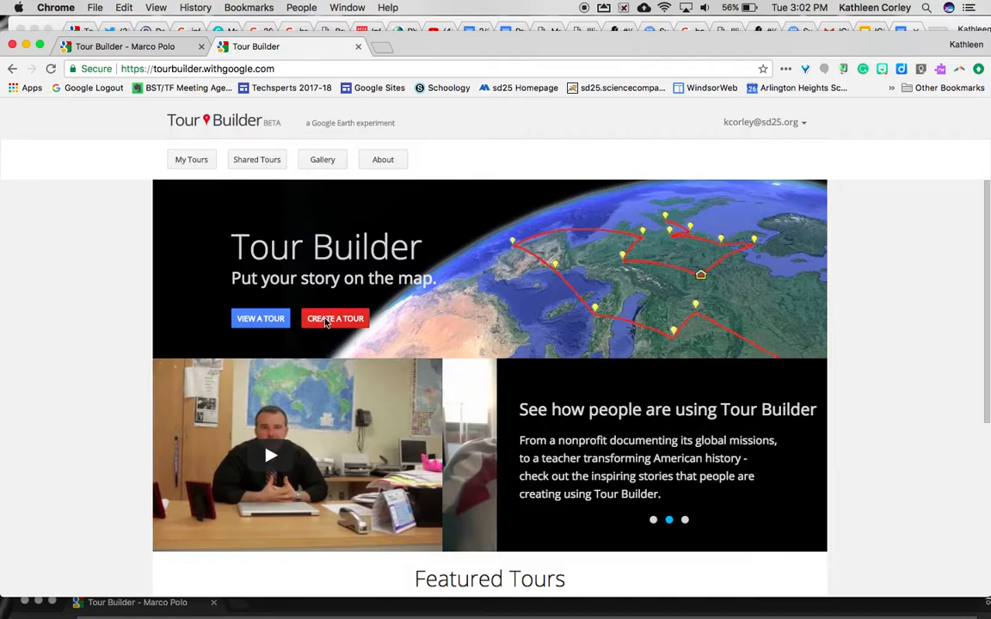
left_click(324, 320)
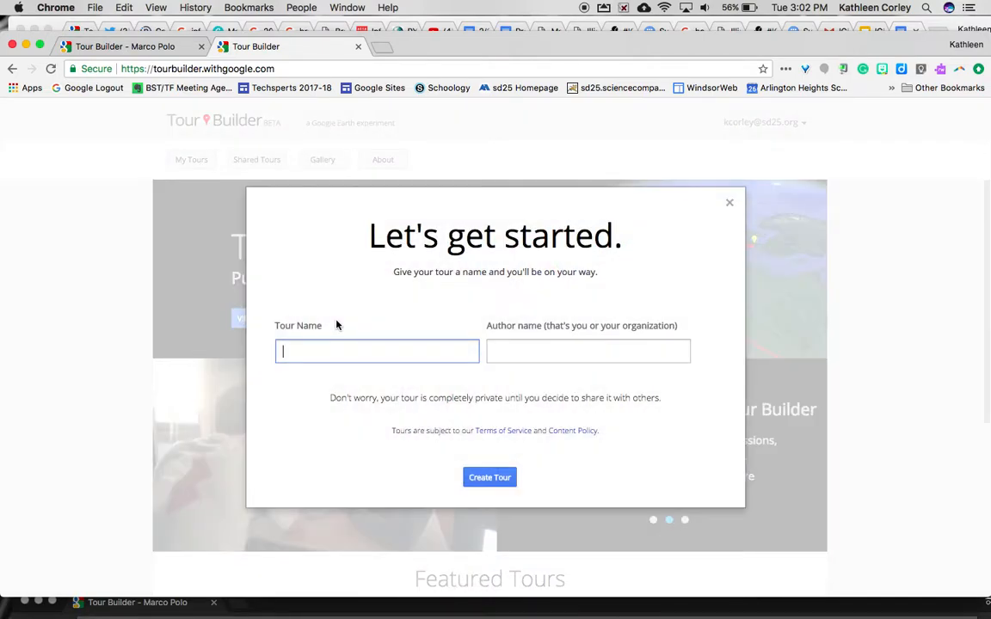
type("Marco Polo")
key("Tab")
type("Mrs. Corl")
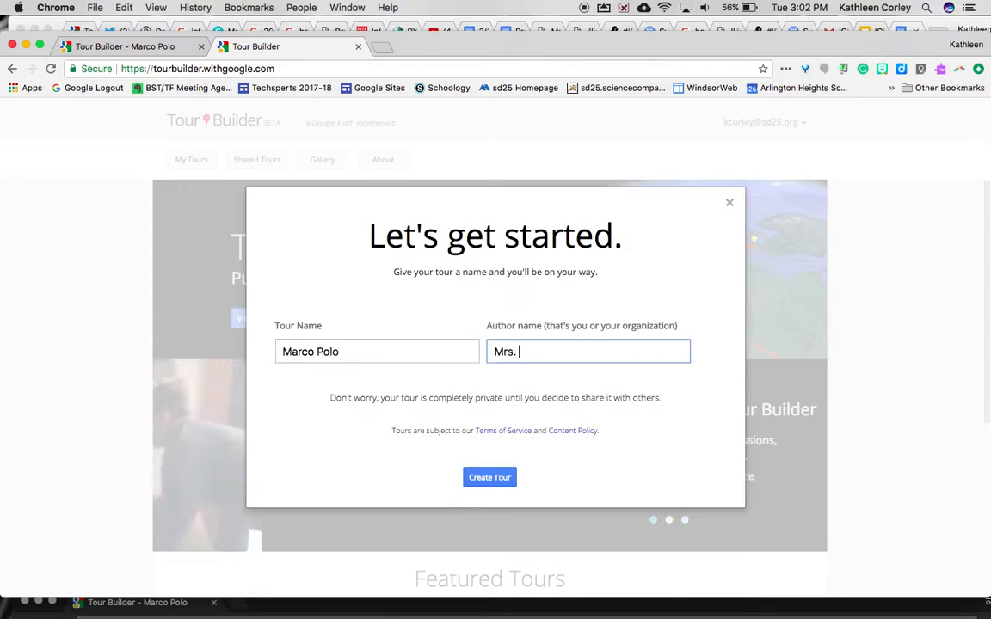
left_click(486, 478)
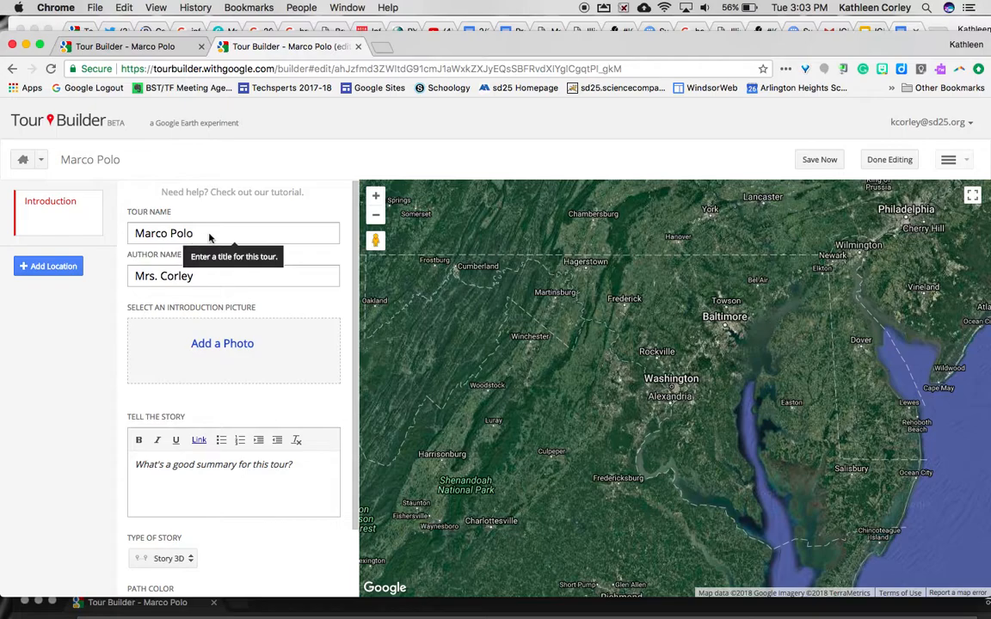
Search web images for 'Marco Polo' and set the engraved portrait as the intro picture
left_click(210, 238)
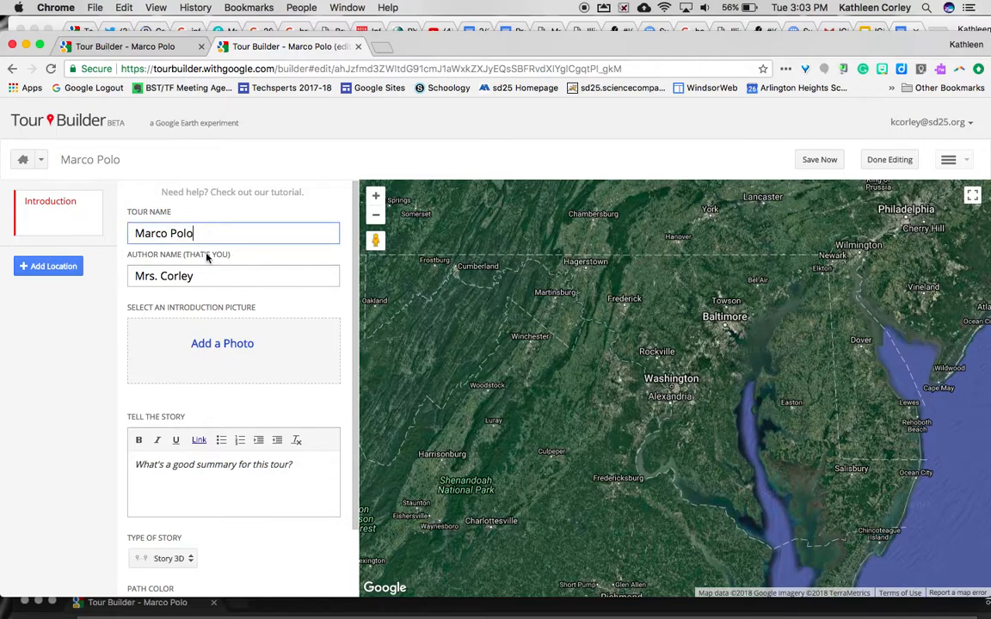
left_click(208, 348)
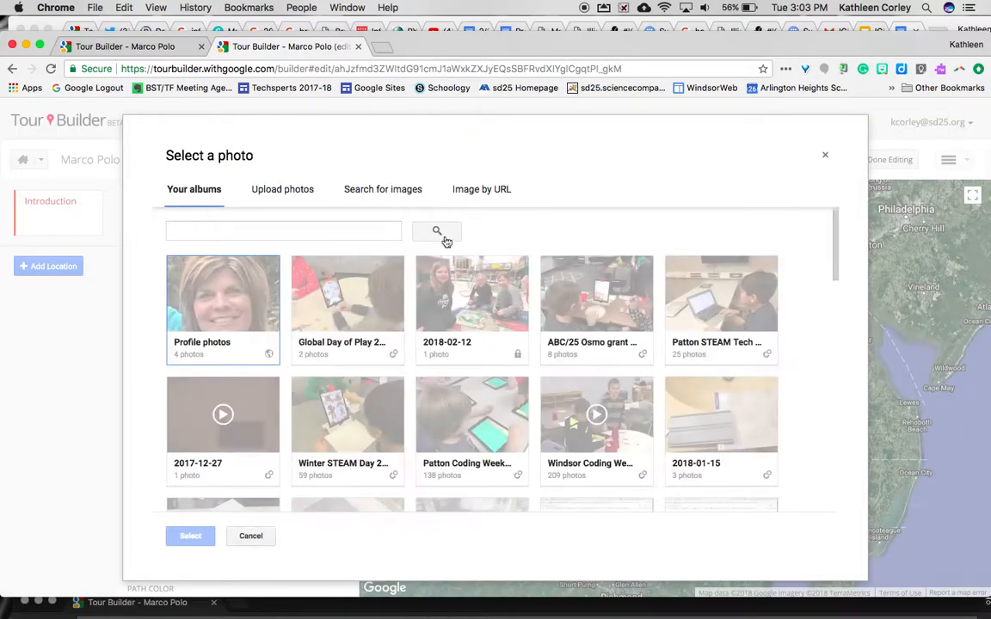
left_click(383, 191)
type("Marco Pol")
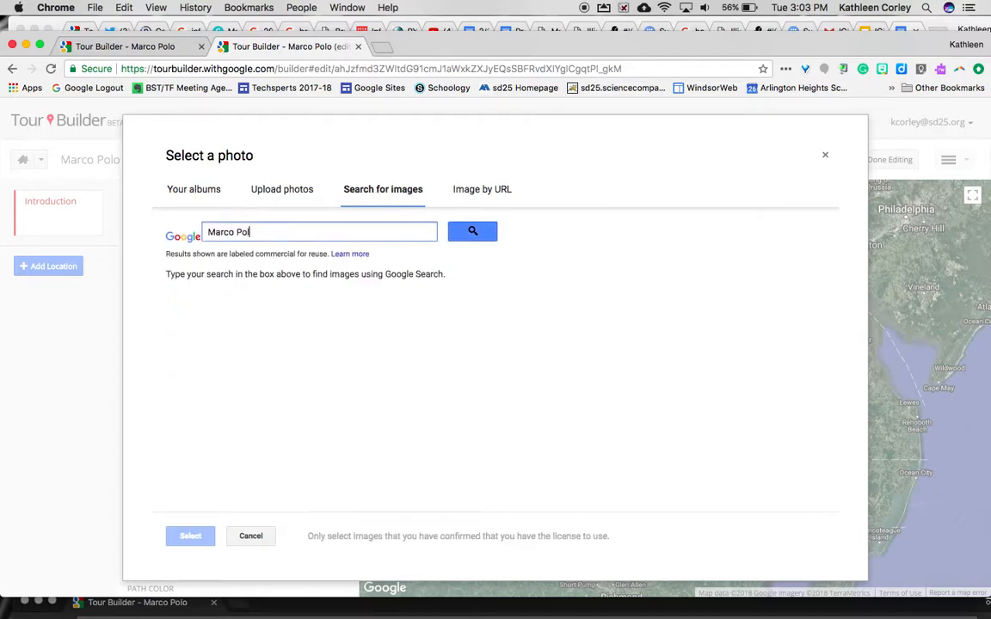
type("o")
key("Return")
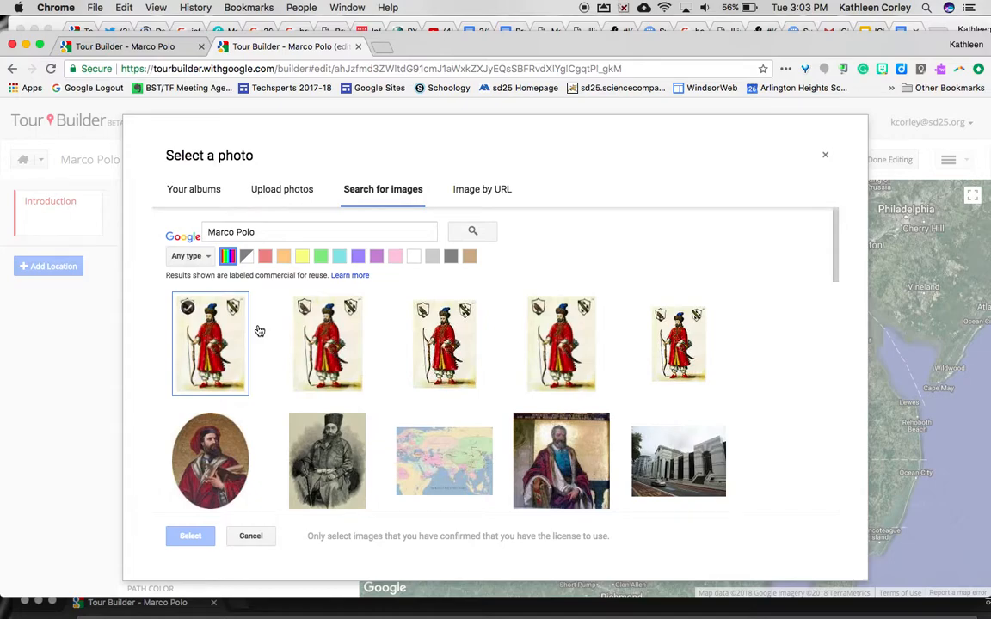
scroll(336, 417, "down", 3)
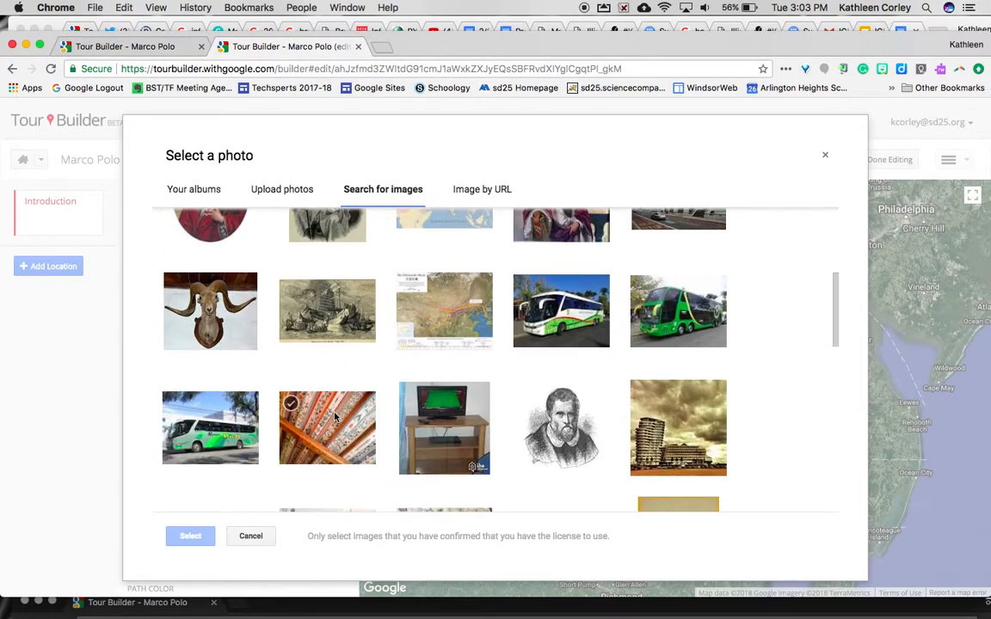
left_click(590, 439)
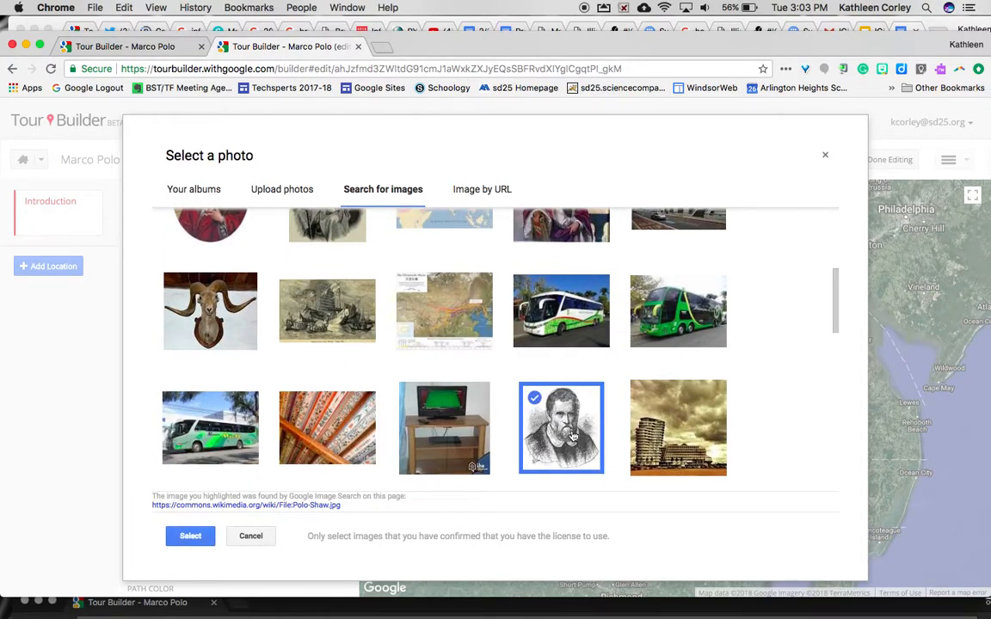
left_click(183, 536)
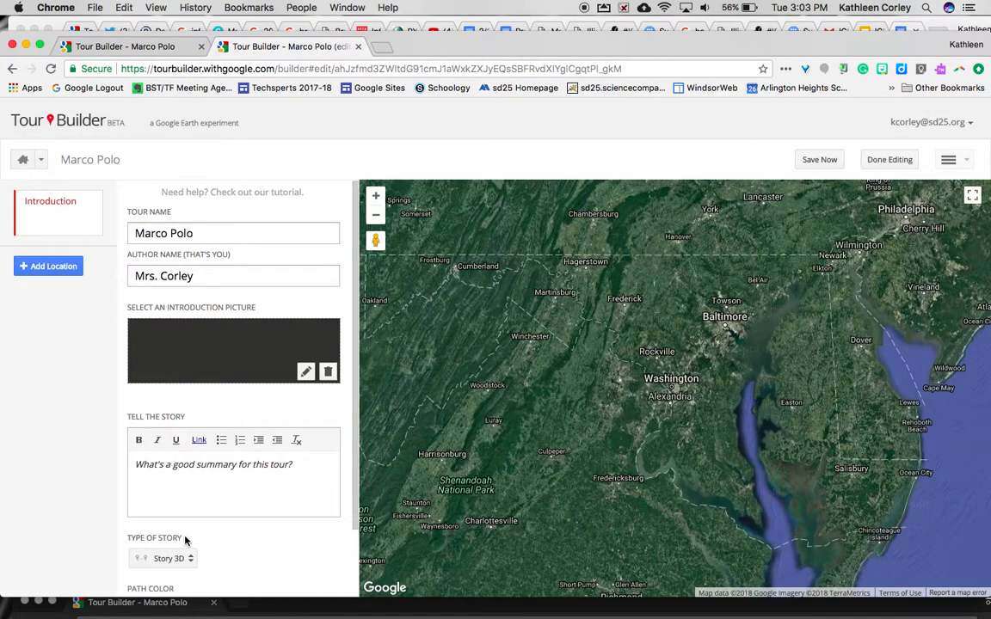
Write the summary 'This tour will show the life and travels of Marco P…', make the path red, and start a new location
left_click(145, 473)
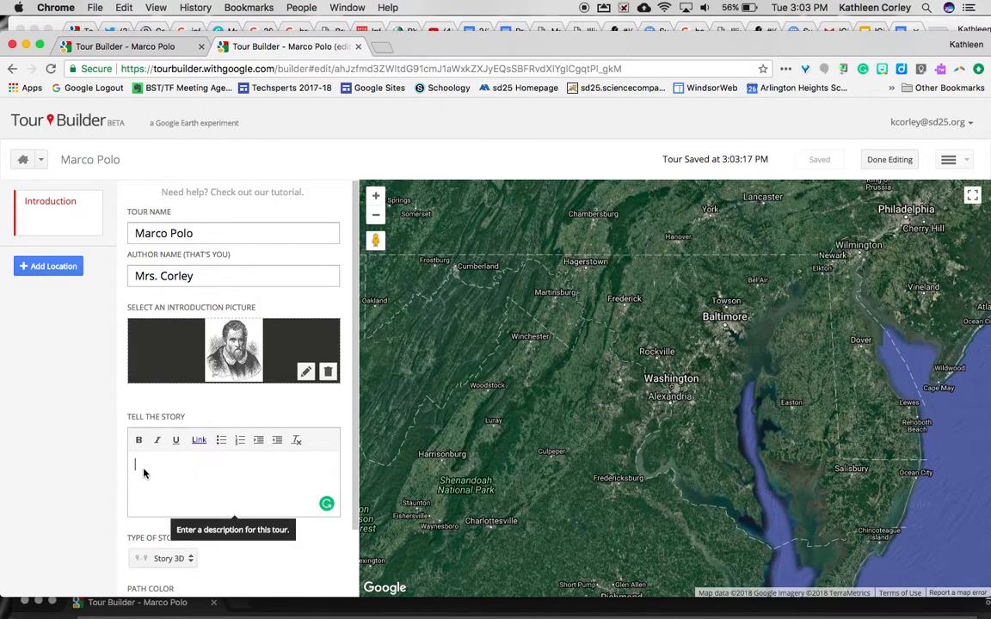
type("This")
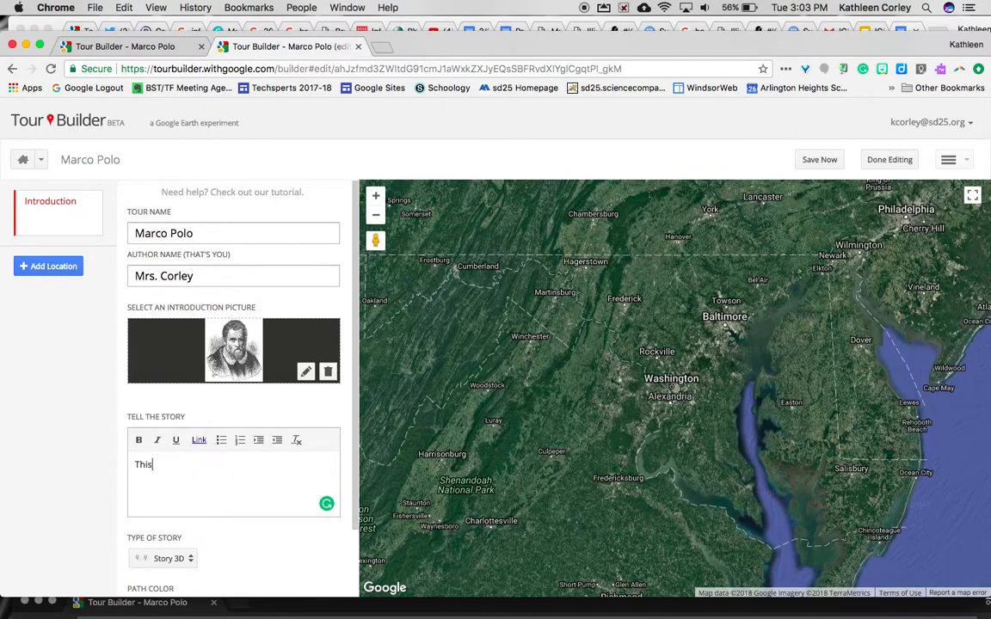
type(" tour will show the life and")
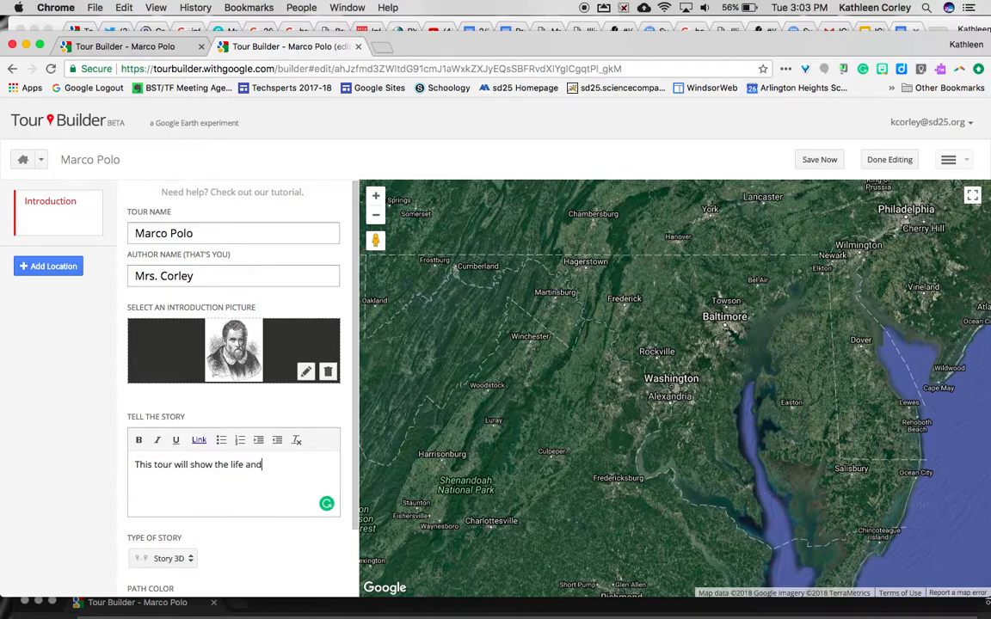
type(" travels of Marco Polo.")
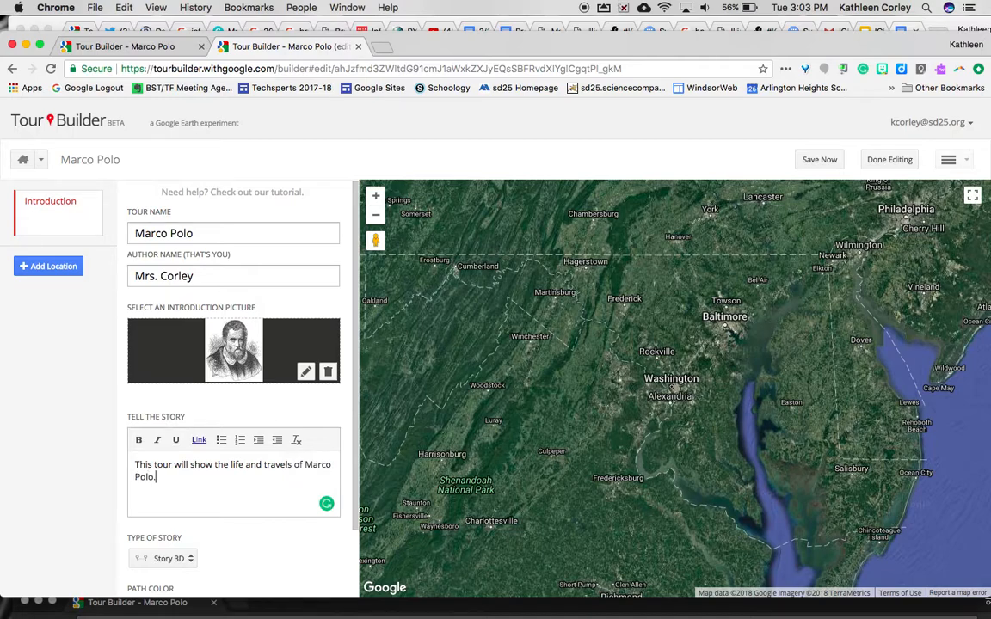
scroll(155, 500, "down", 2)
left_click(149, 533)
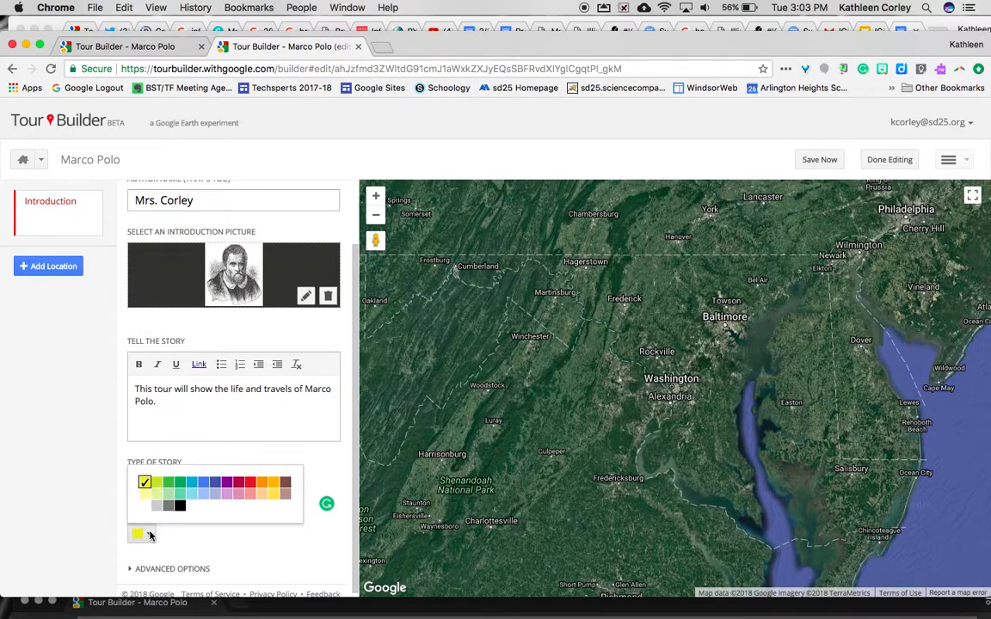
left_click(248, 486)
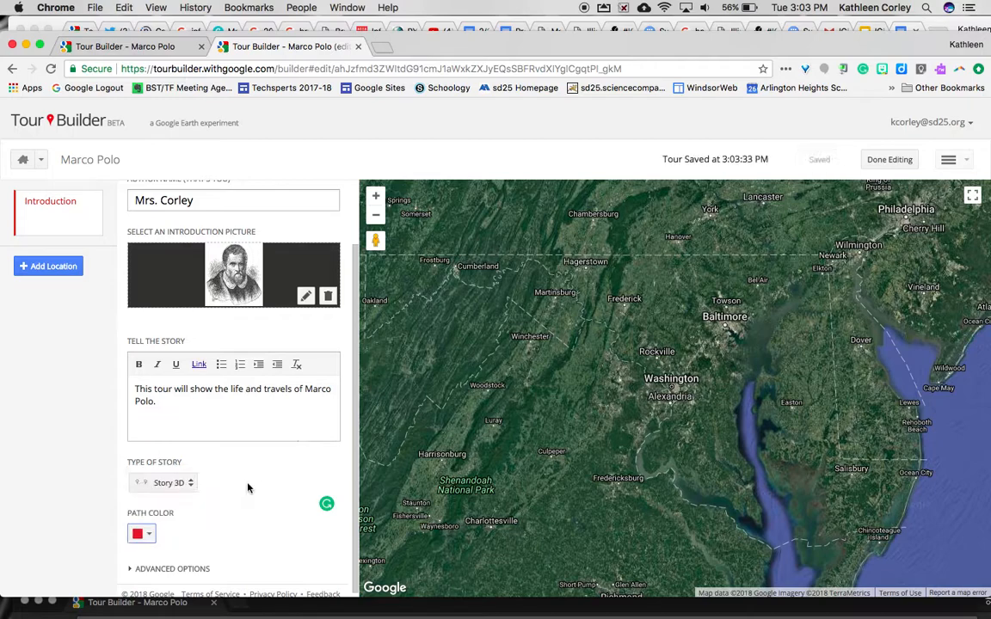
left_click(32, 270)
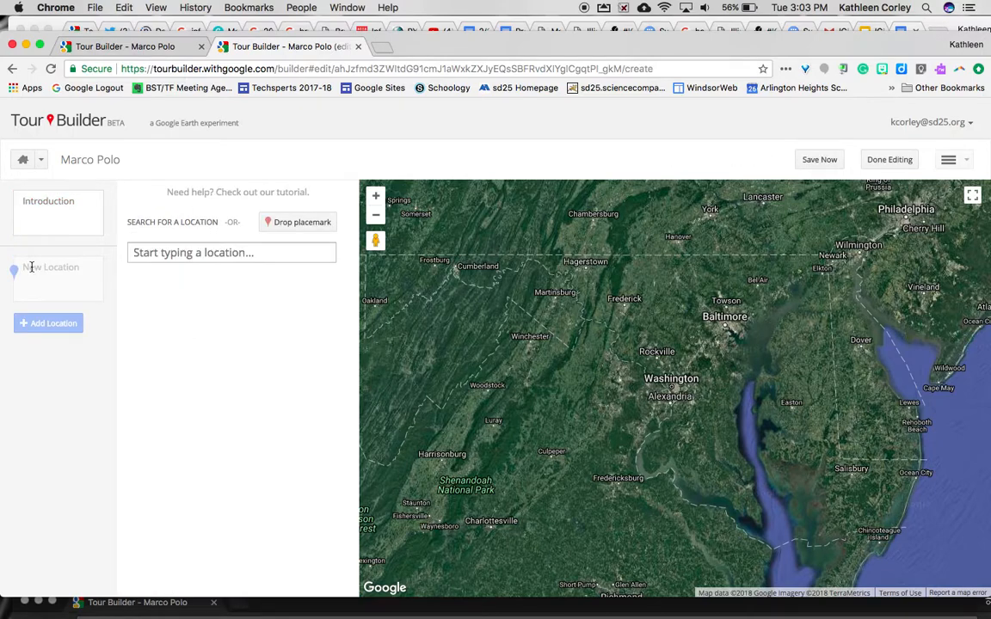
Search for 'Venice, Italy' and add it to the tour as the first stop
left_click(147, 253)
type("Veni")
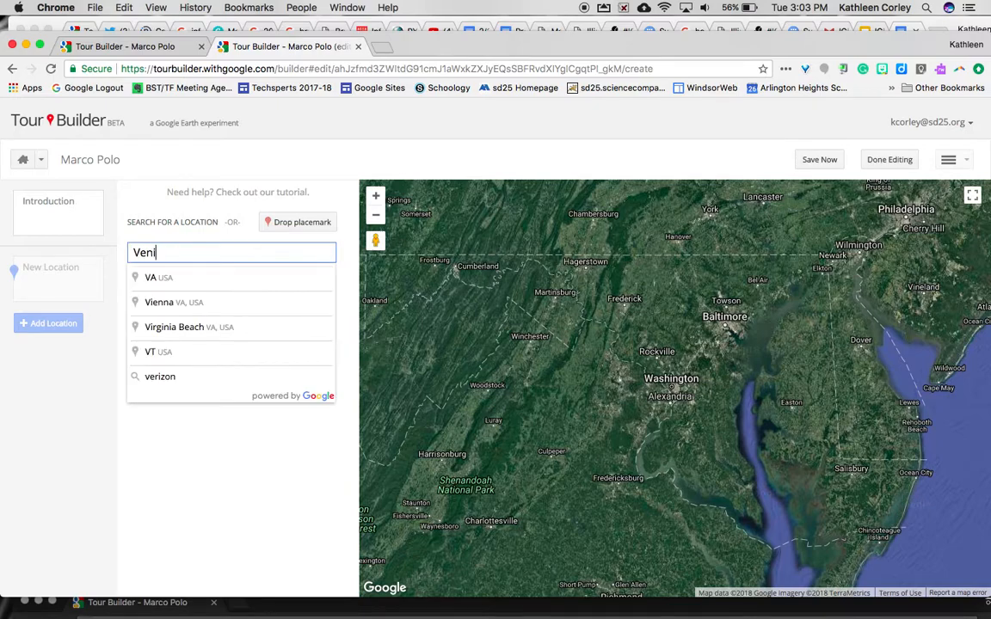
type("ce, Italy")
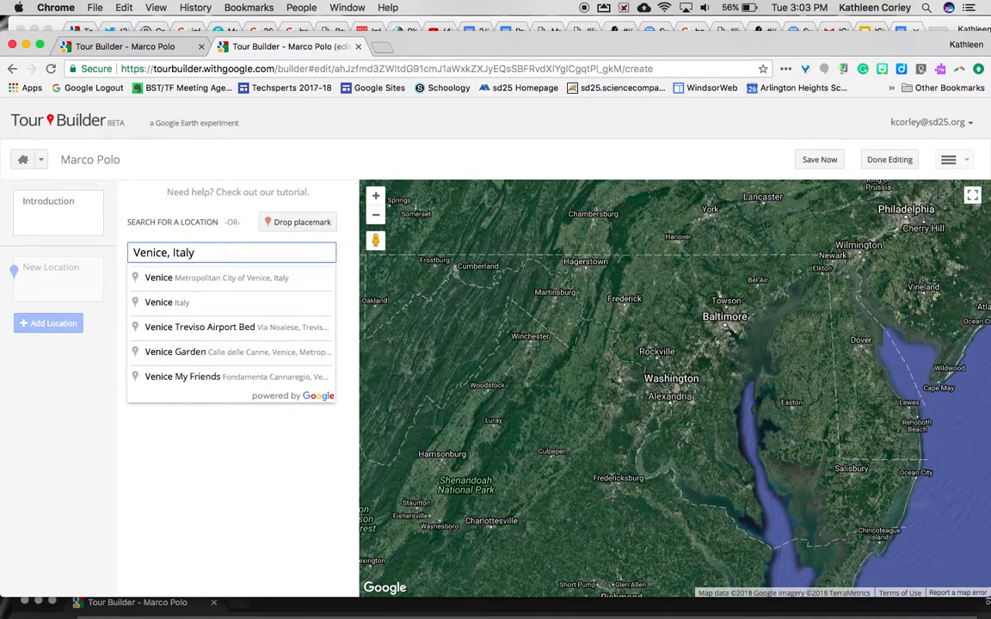
key("Return")
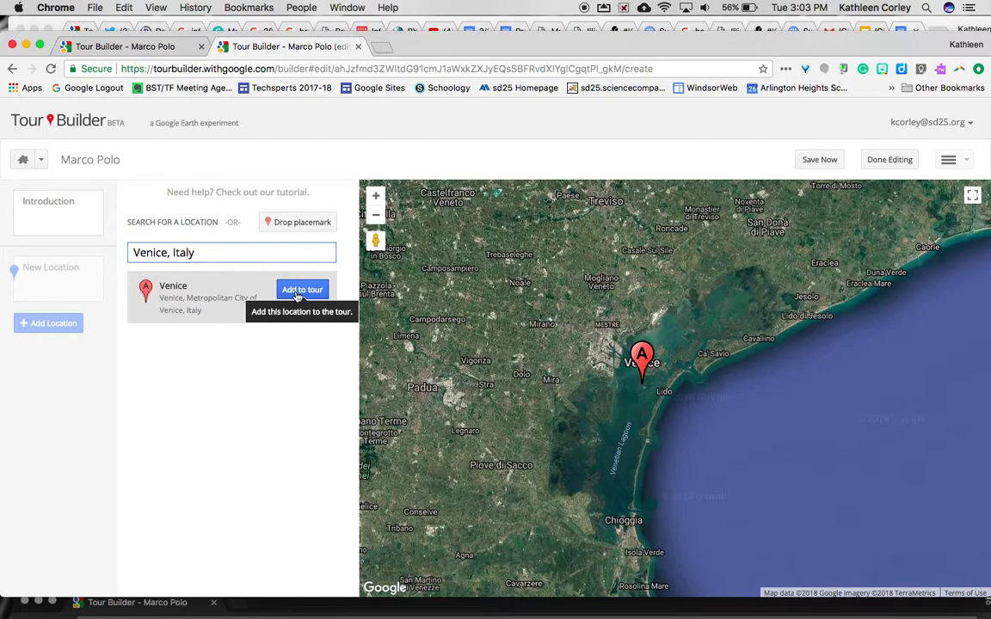
left_click(297, 291)
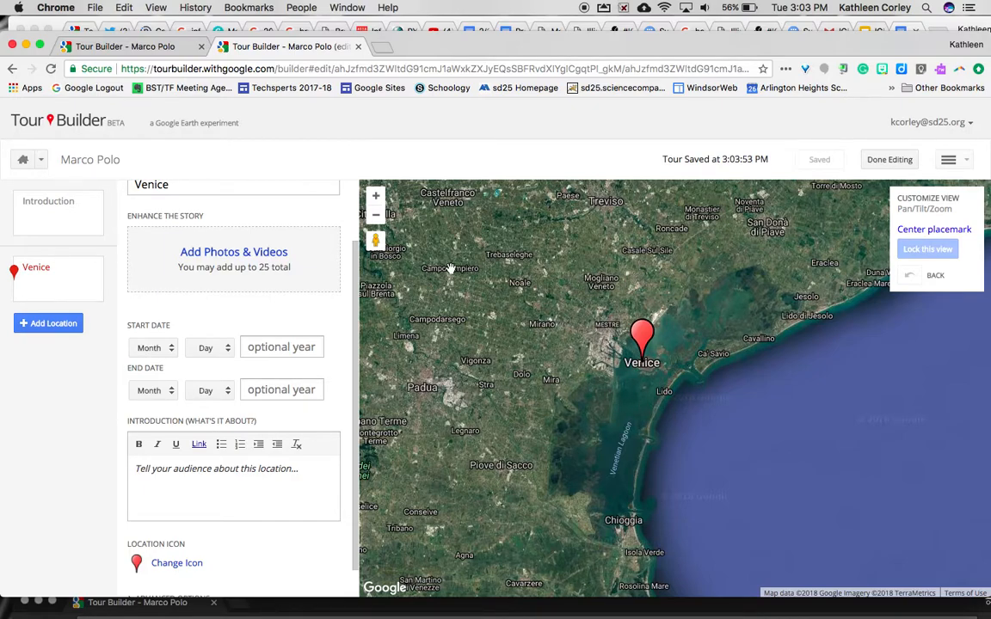
Enter Street View at a Venice square, face the church and stone well, and lock that view
left_click(376, 199)
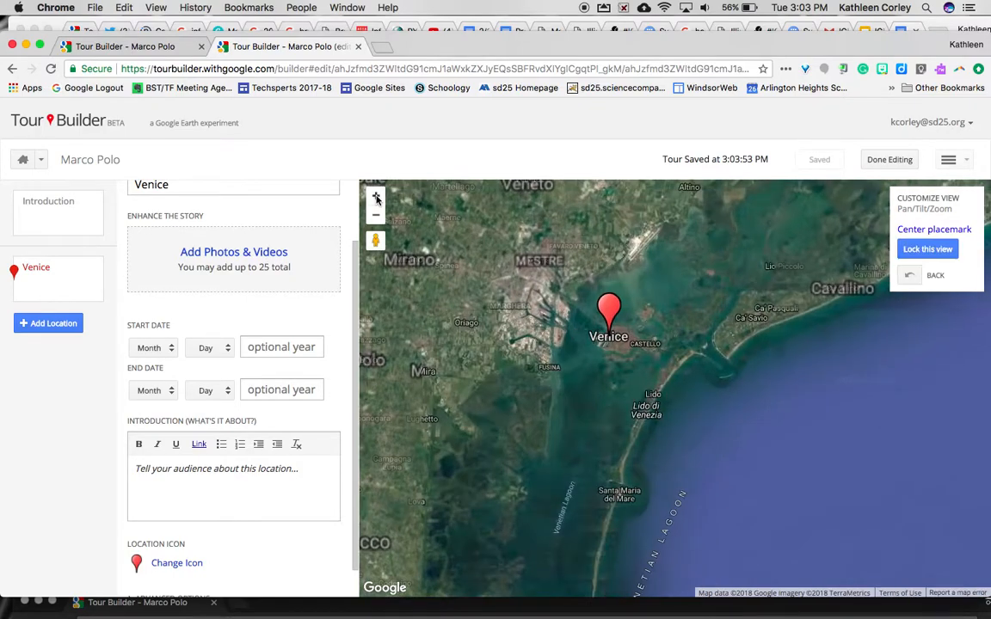
left_click(376, 199)
left_click_drag(478, 268, 529, 337)
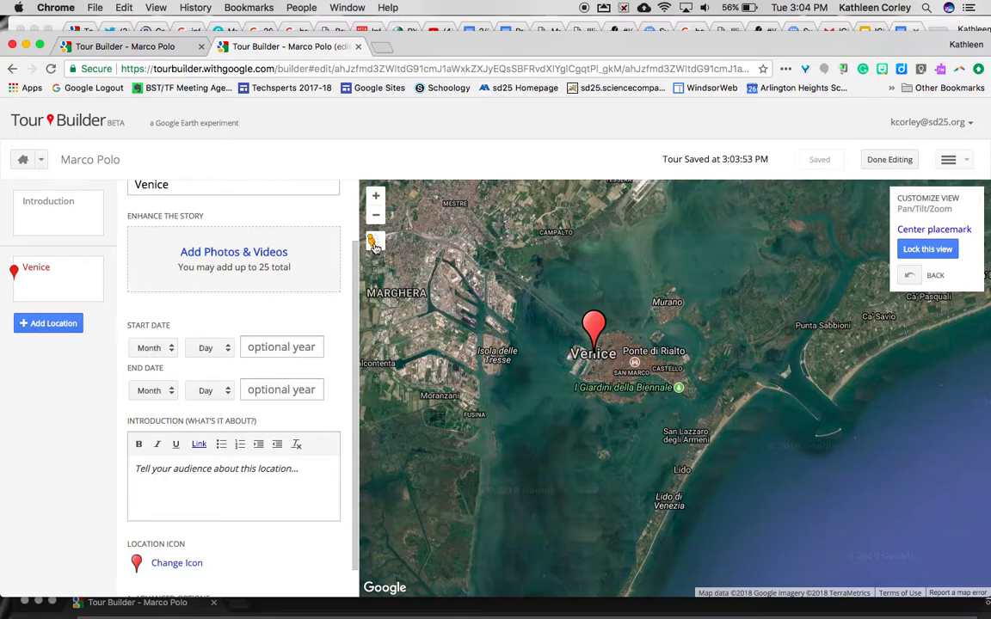
left_click_drag(375, 243, 594, 360)
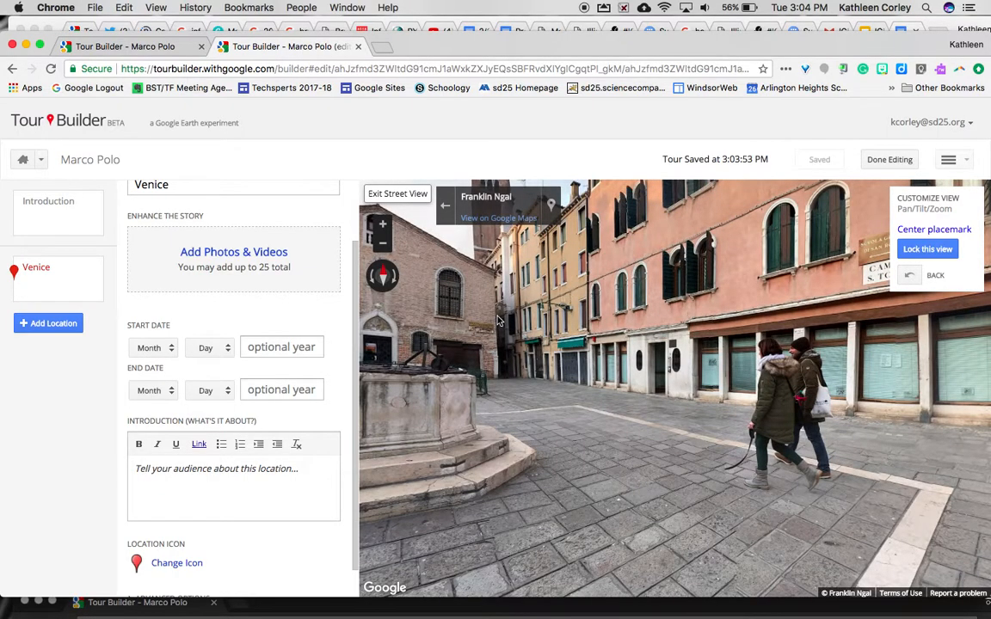
left_click_drag(497, 320, 746, 337)
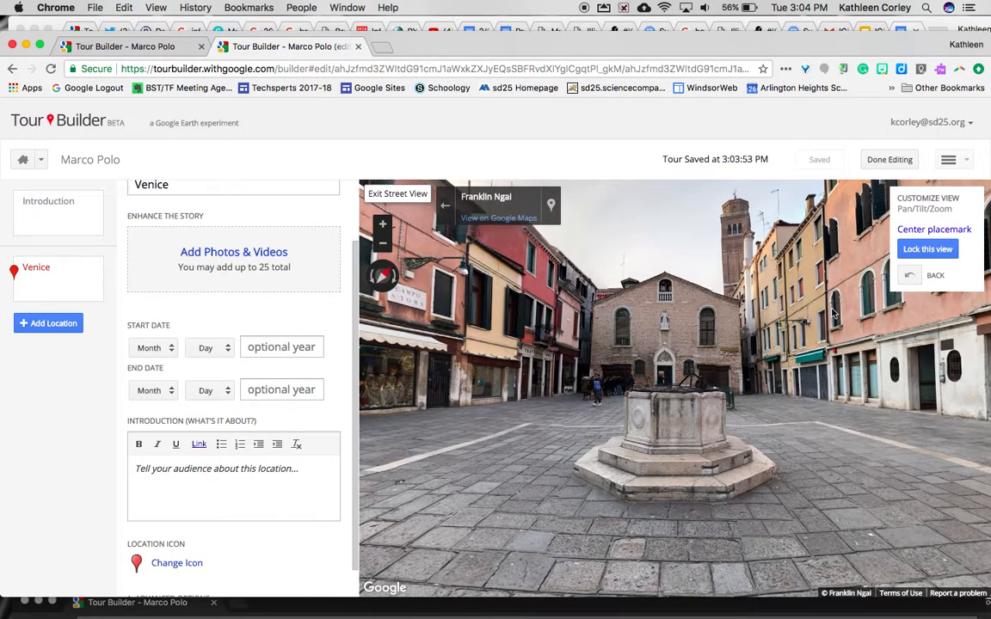
left_click(927, 249)
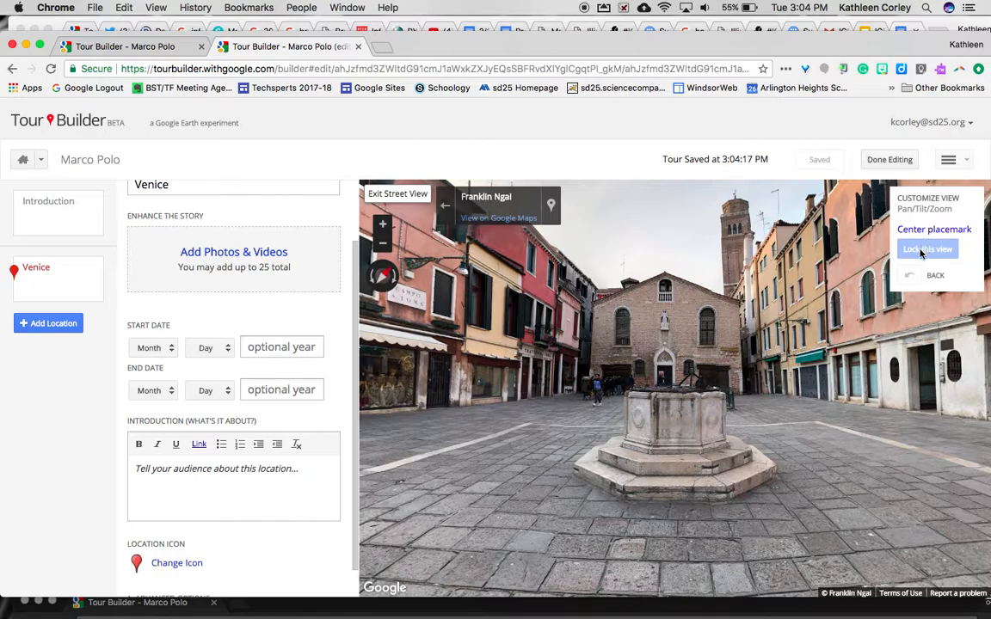
Search web images for 'venice, italy' and add a canal photo plus a second Venice photo
left_click(211, 253)
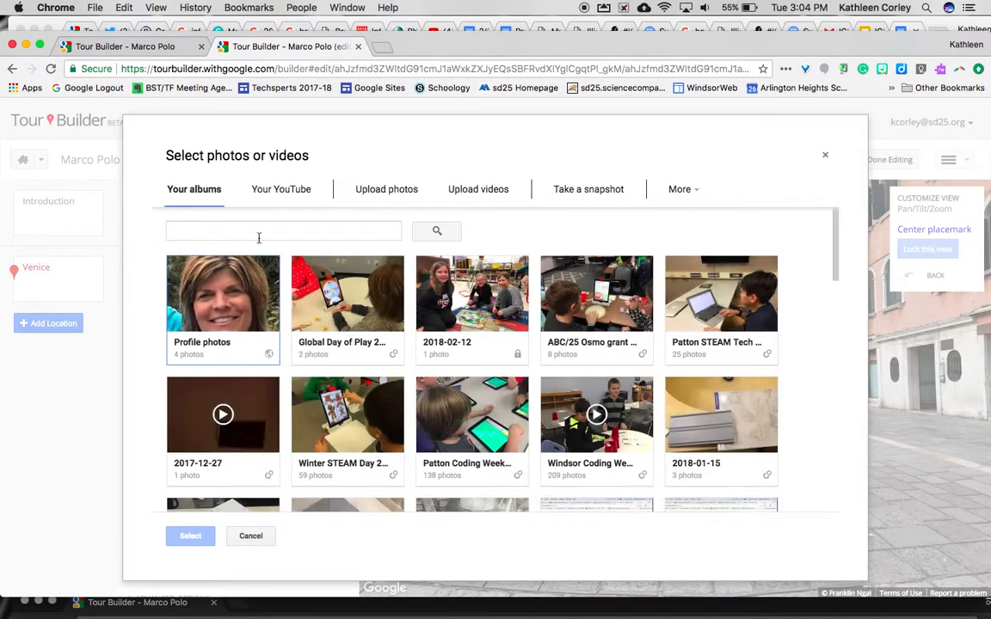
left_click(681, 191)
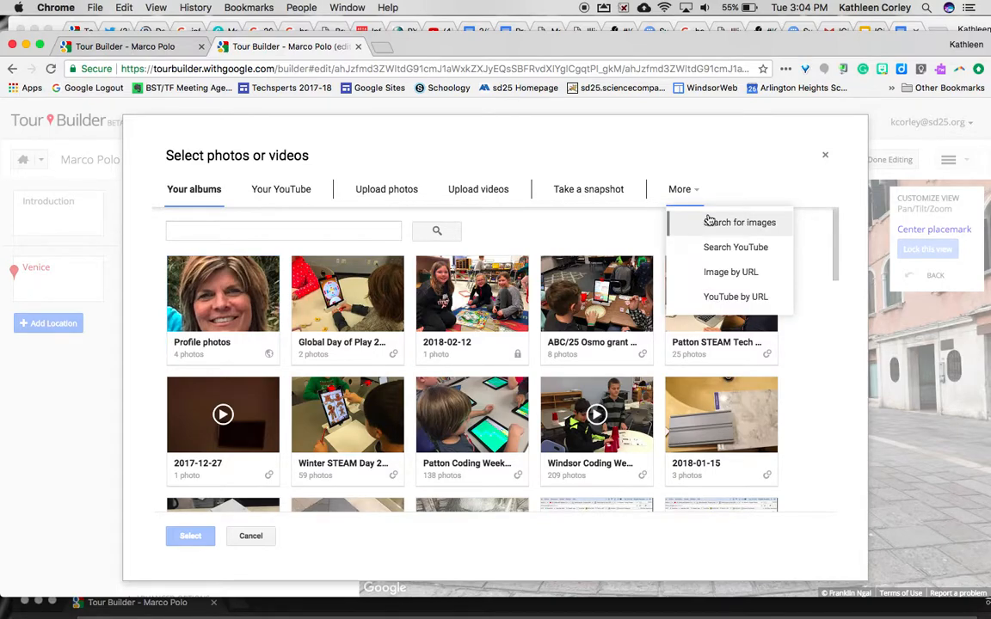
left_click(708, 224)
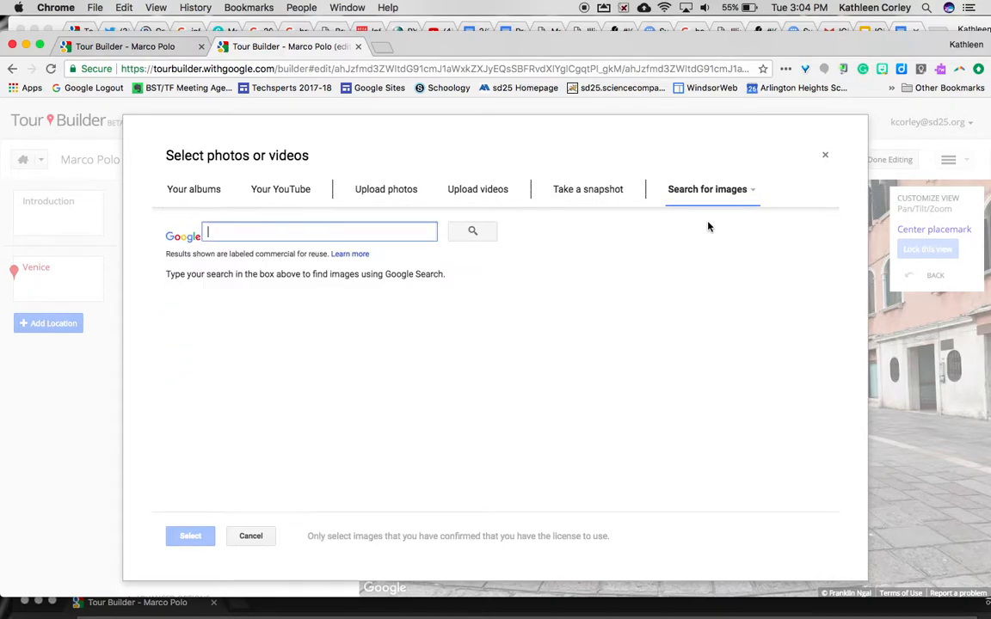
type("venice, italy")
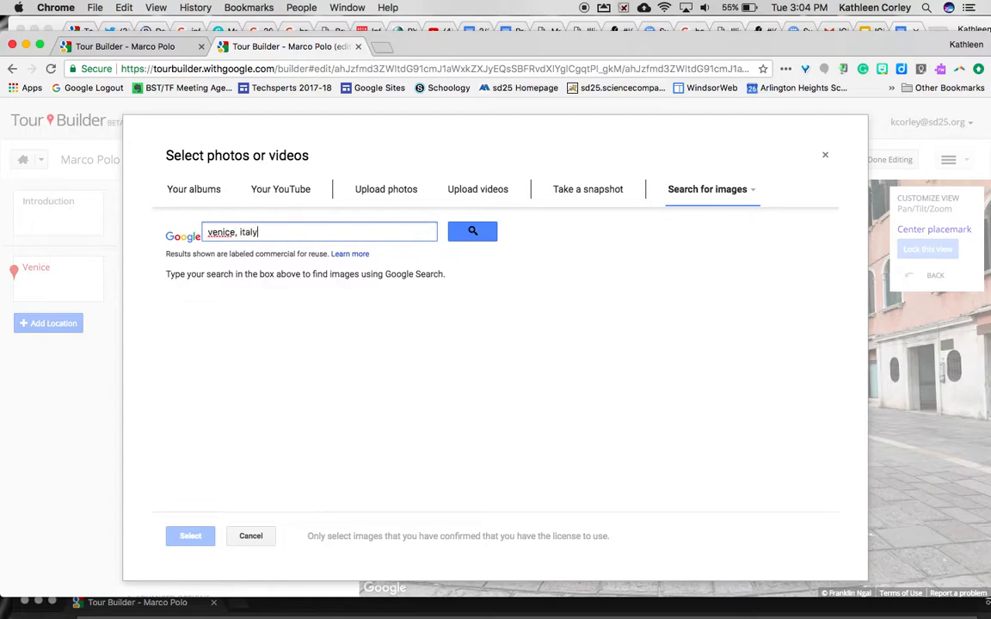
key("Return")
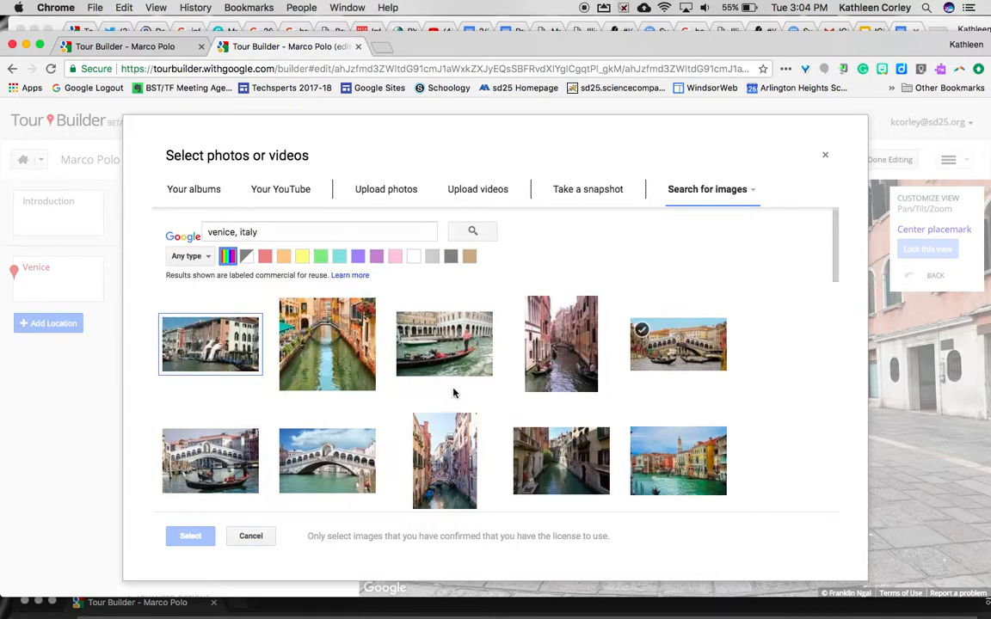
left_click(353, 345)
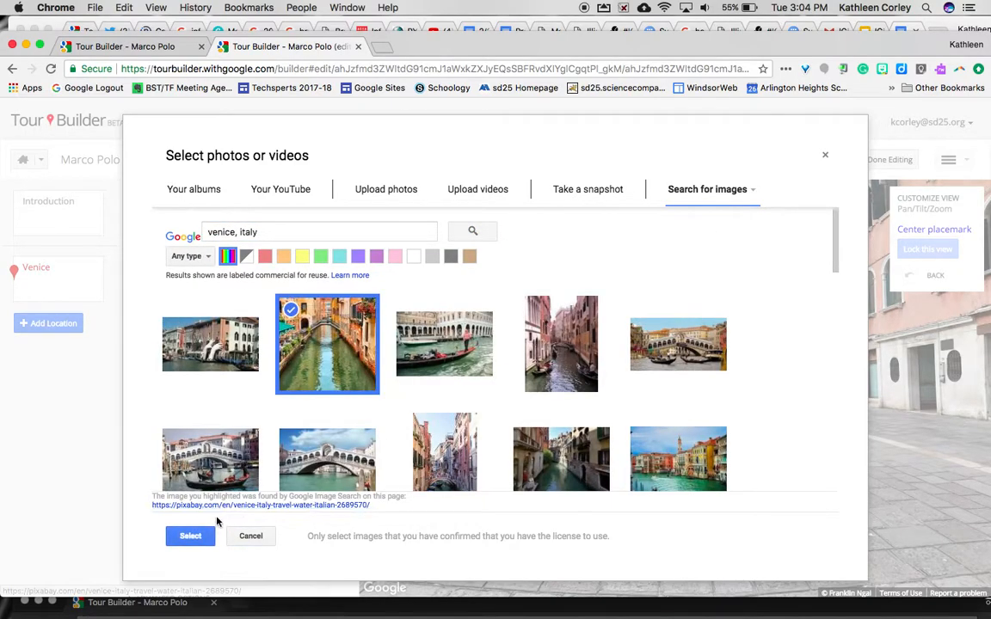
left_click(192, 536)
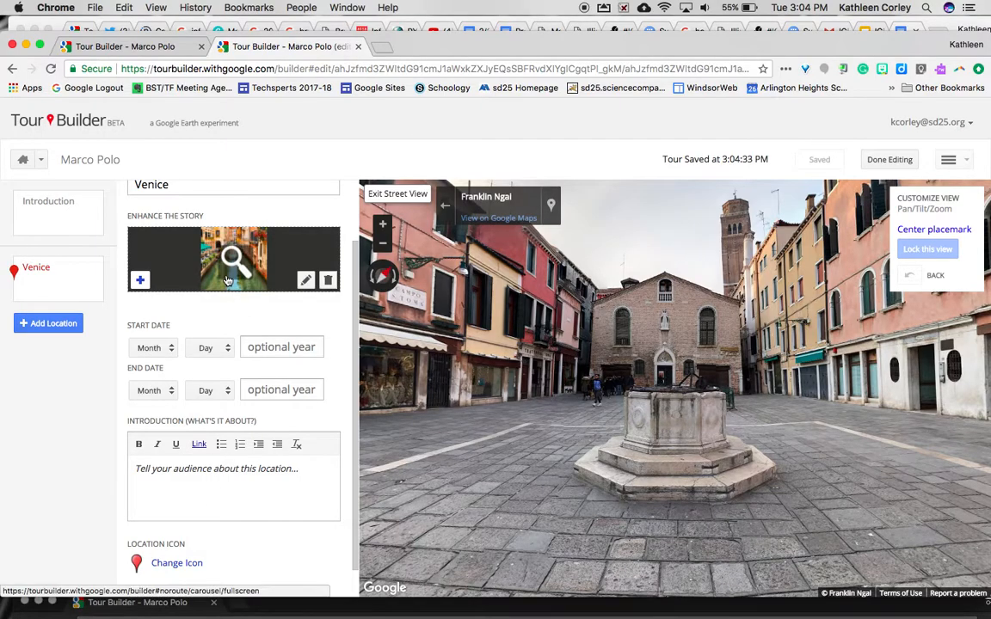
left_click(141, 282)
left_click(210, 344)
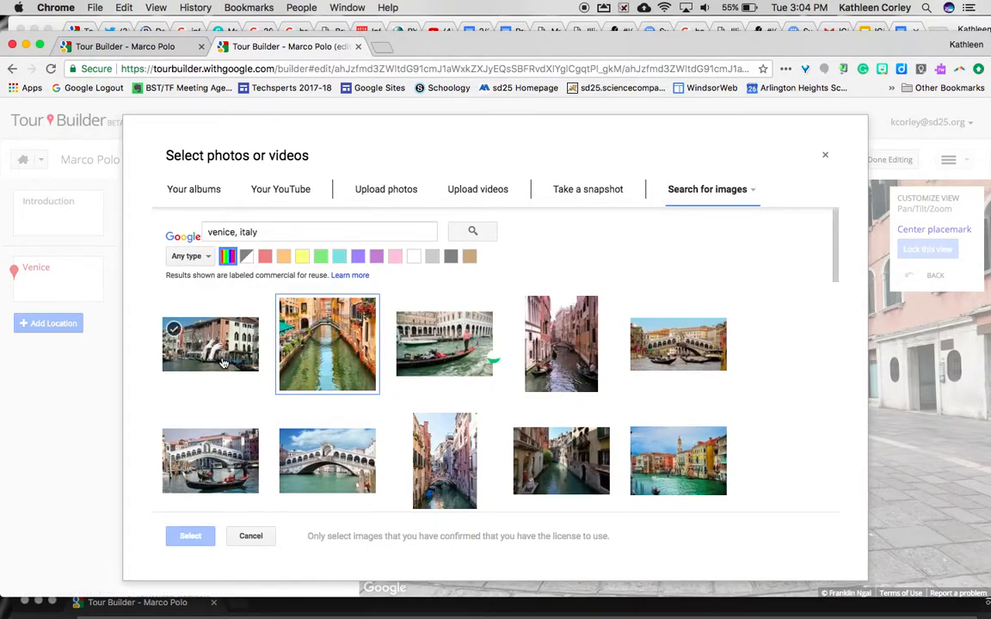
left_click(191, 535)
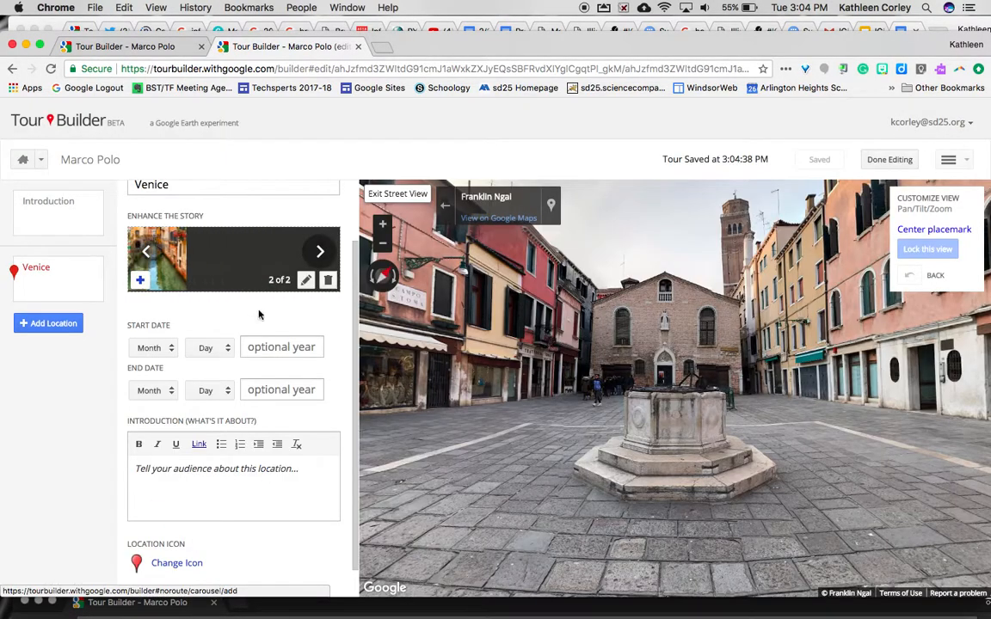
Give the Venice stop start year 1254, intro 'Marco was born in Venice, Italy.' and a yellow pin
scroll(304, 432, "down", 2)
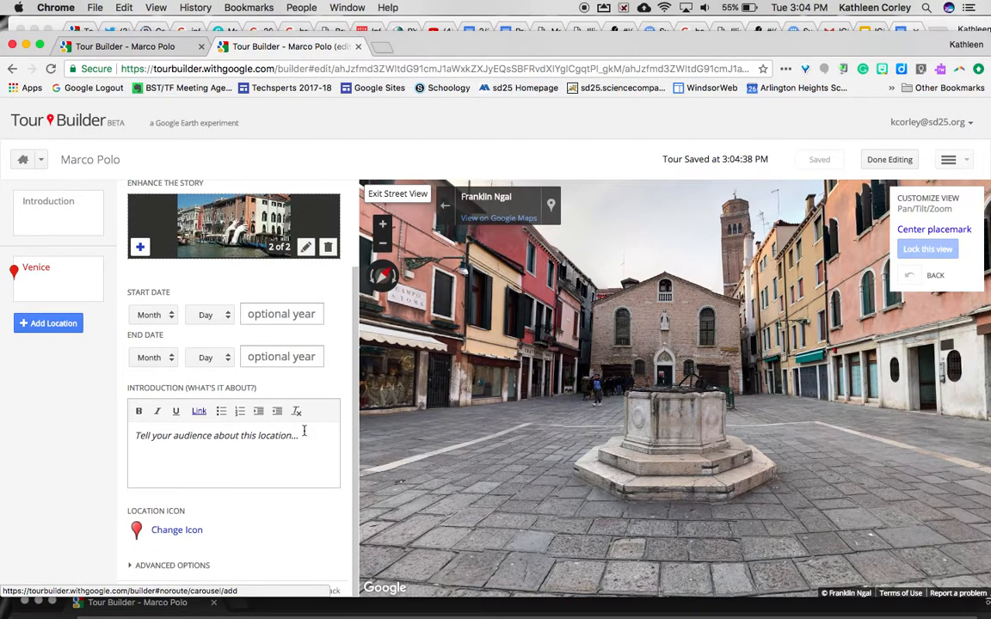
left_click(266, 313)
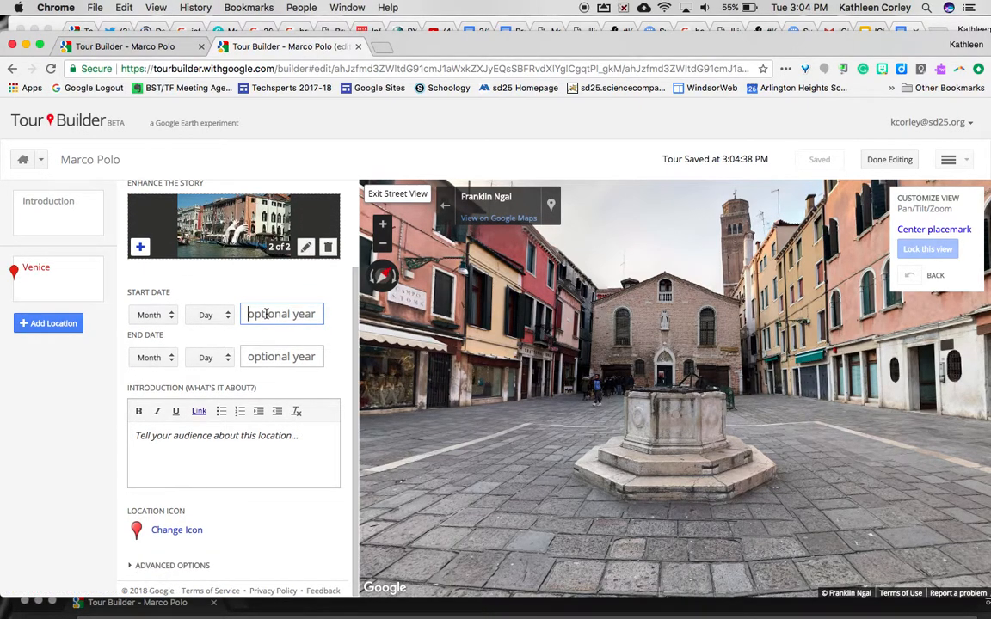
type("1254")
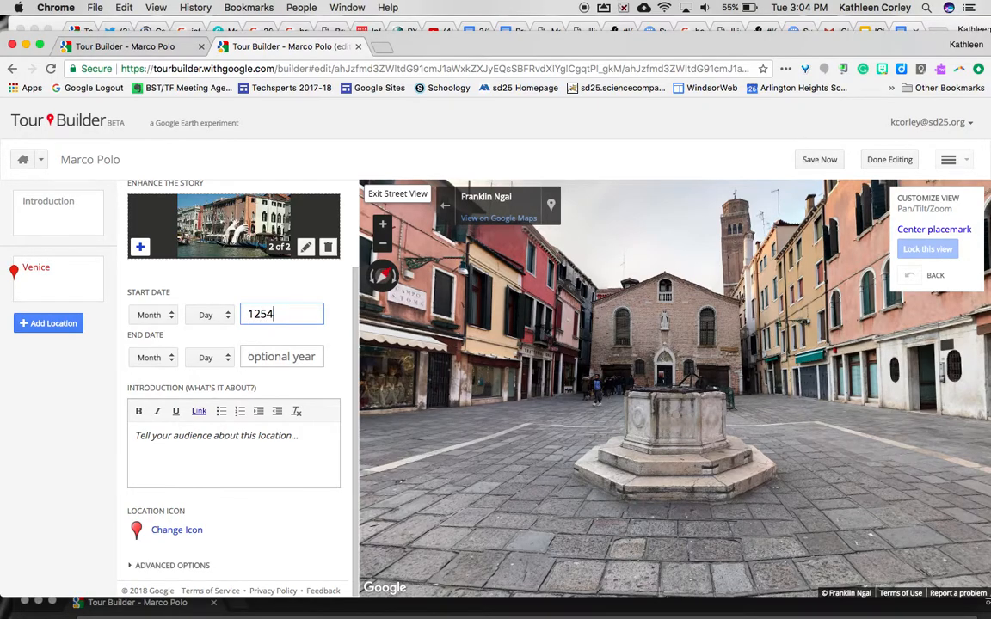
left_click(140, 438)
type("Marco was born in V")
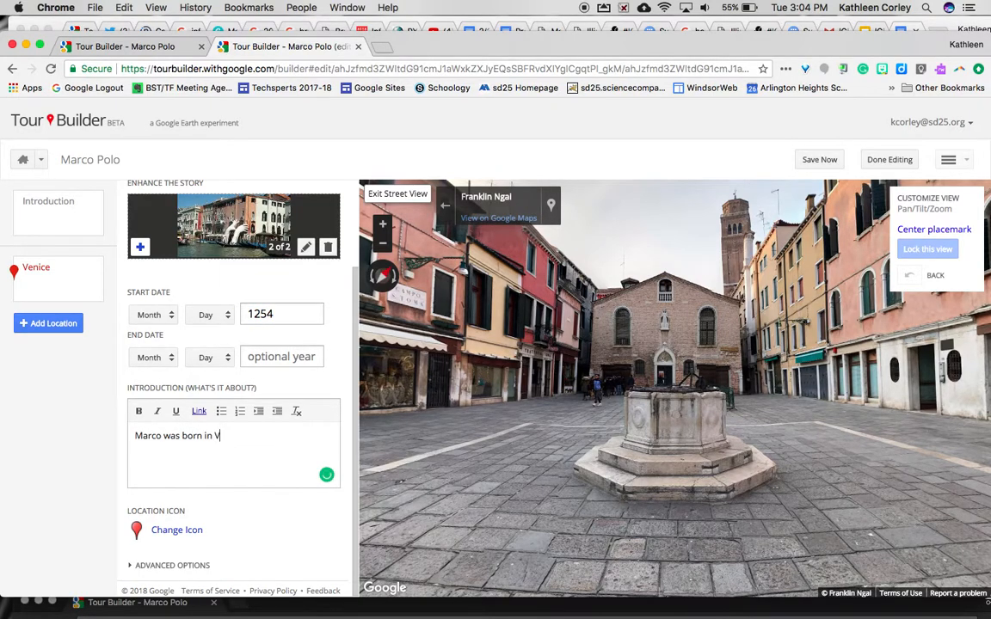
type("enice, Italy.")
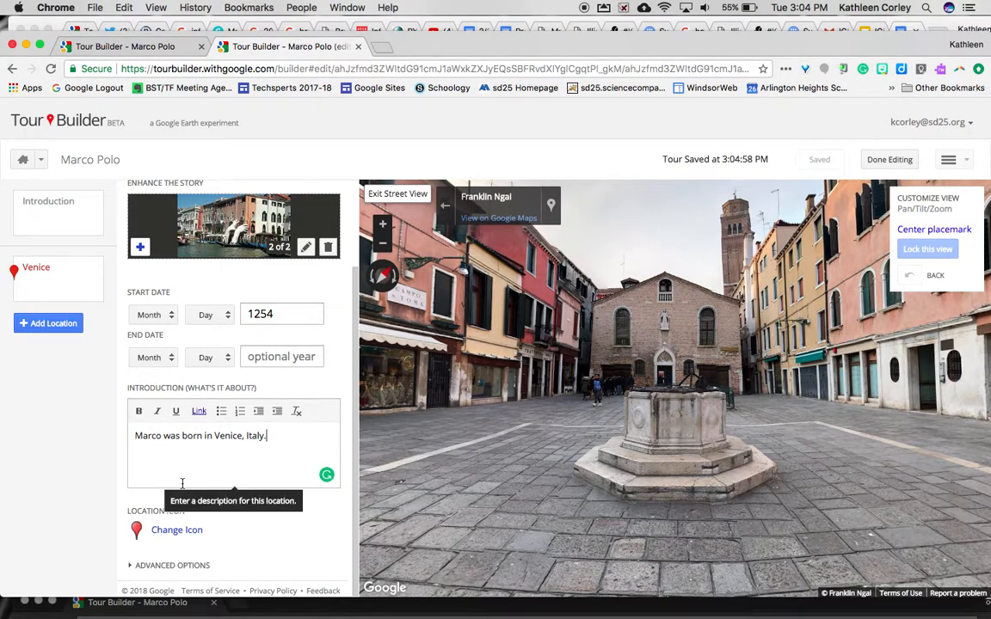
left_click(163, 531)
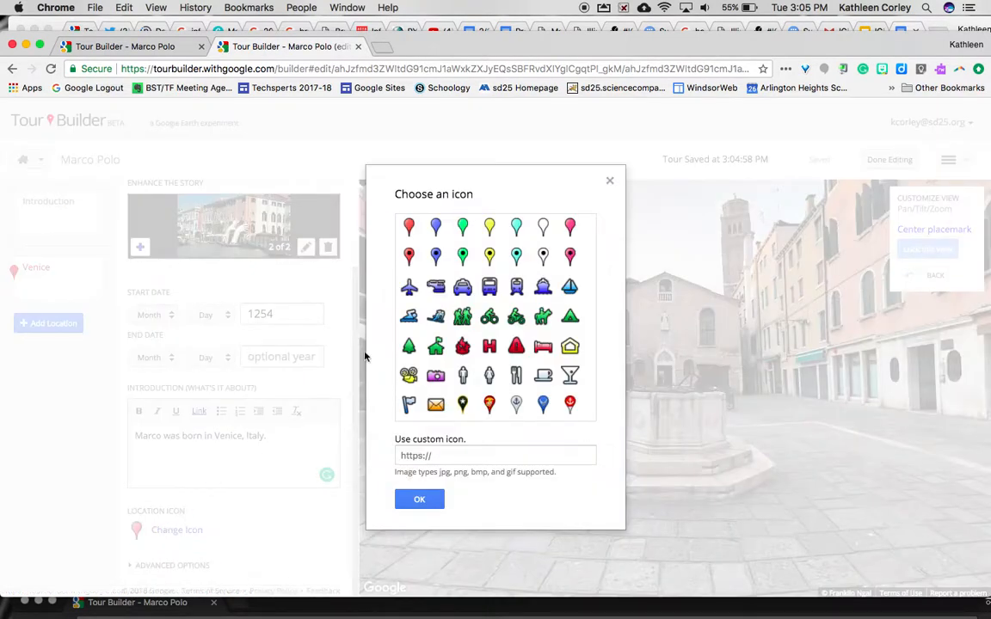
left_click(490, 227)
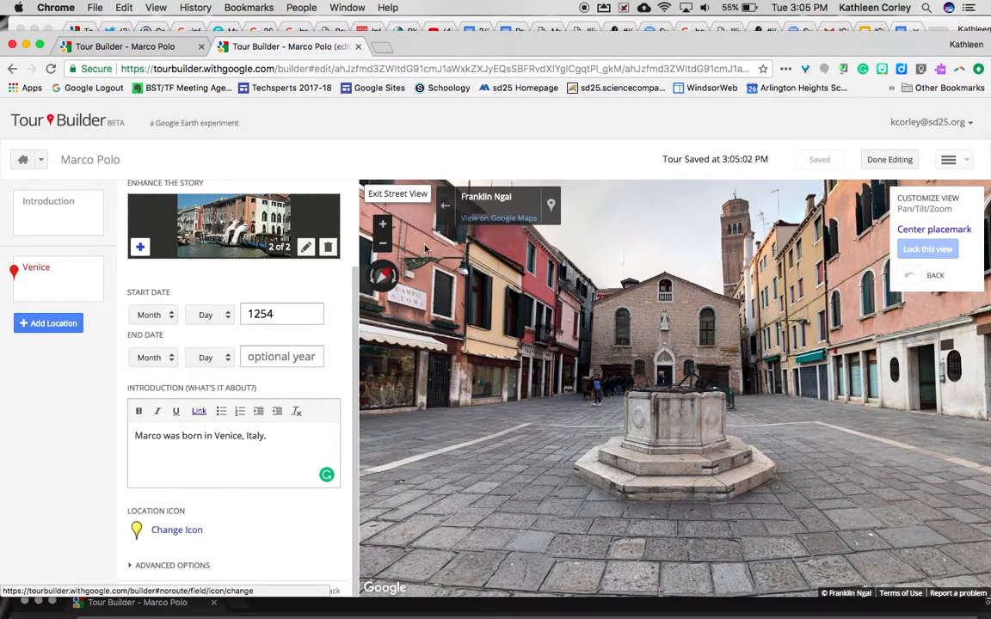
Start a new location and search 'Beijing, China' after first trying 'Cathay, China'
left_click(48, 324)
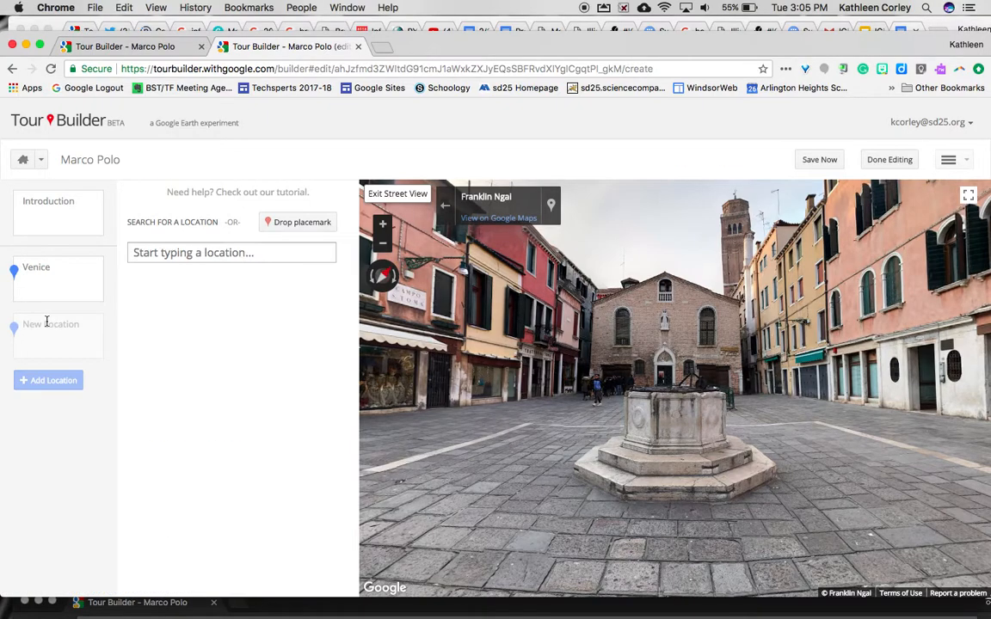
left_click(170, 253)
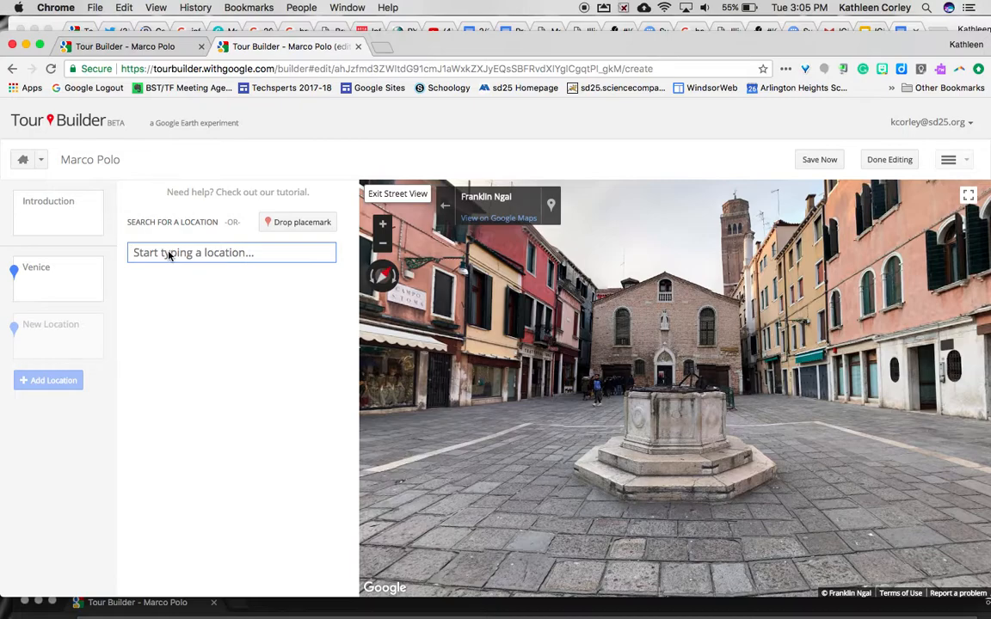
type("Cathy")
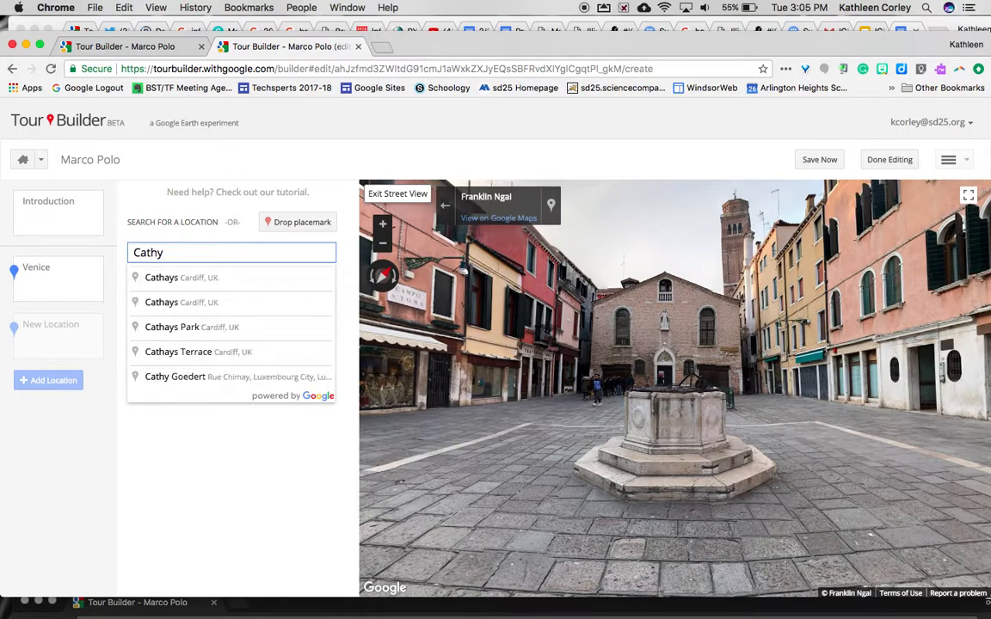
key("BackSpace")
type("ay, China")
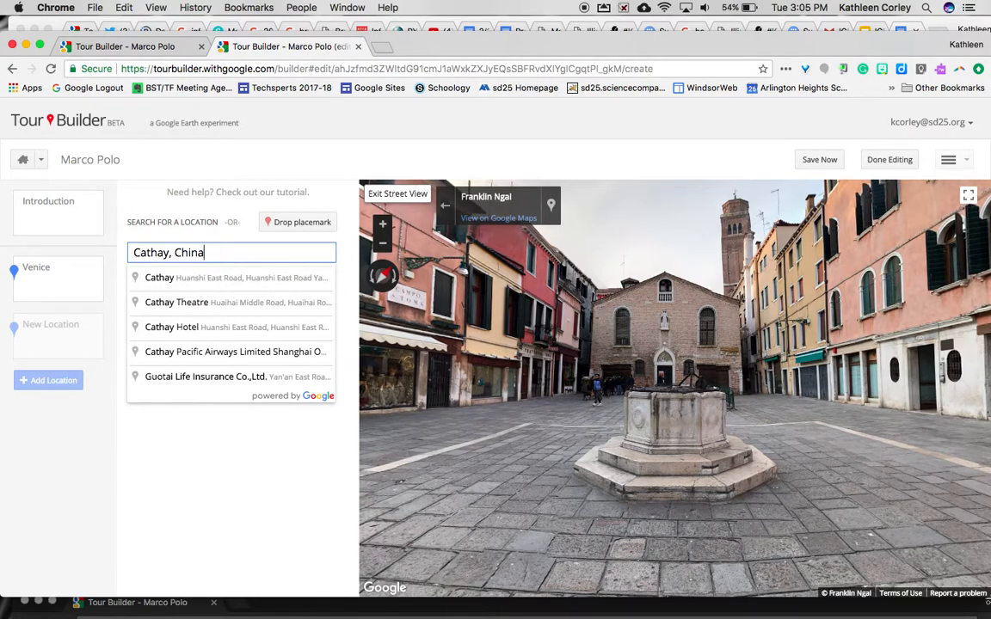
key("Return")
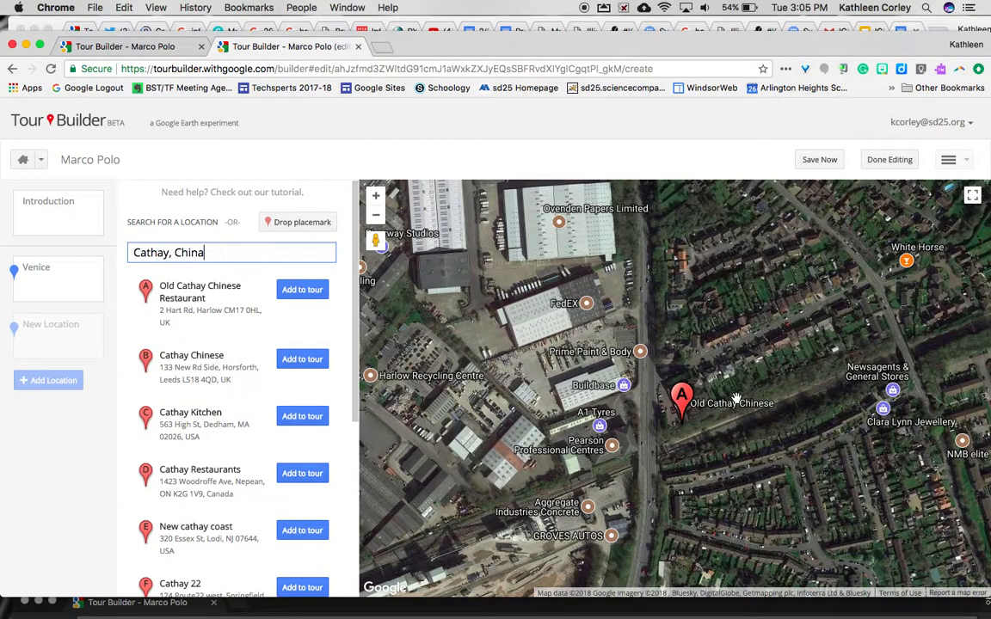
left_click_drag(211, 253, 58, 228)
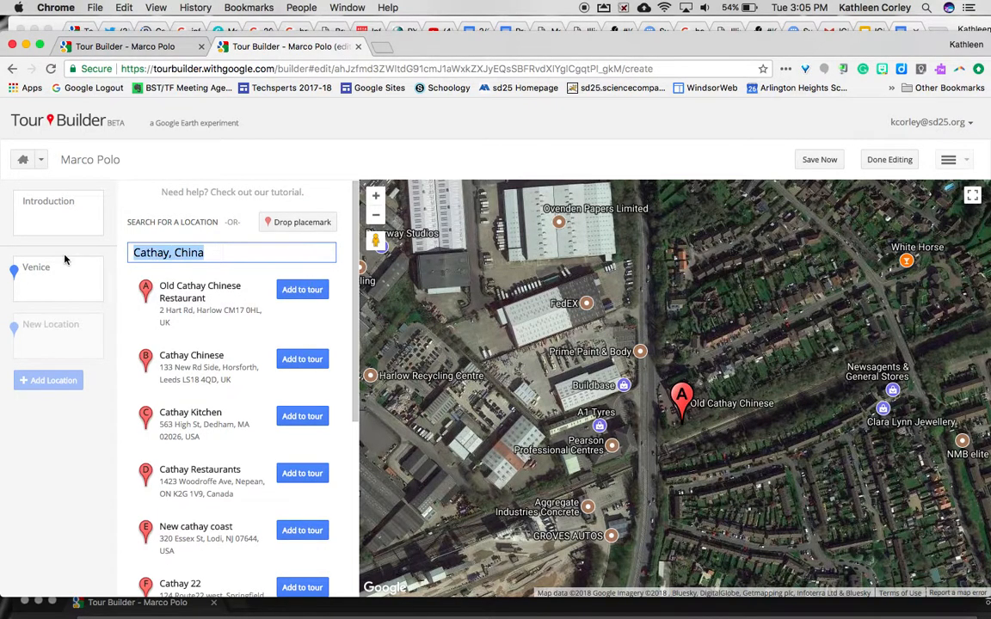
type("Beijing")
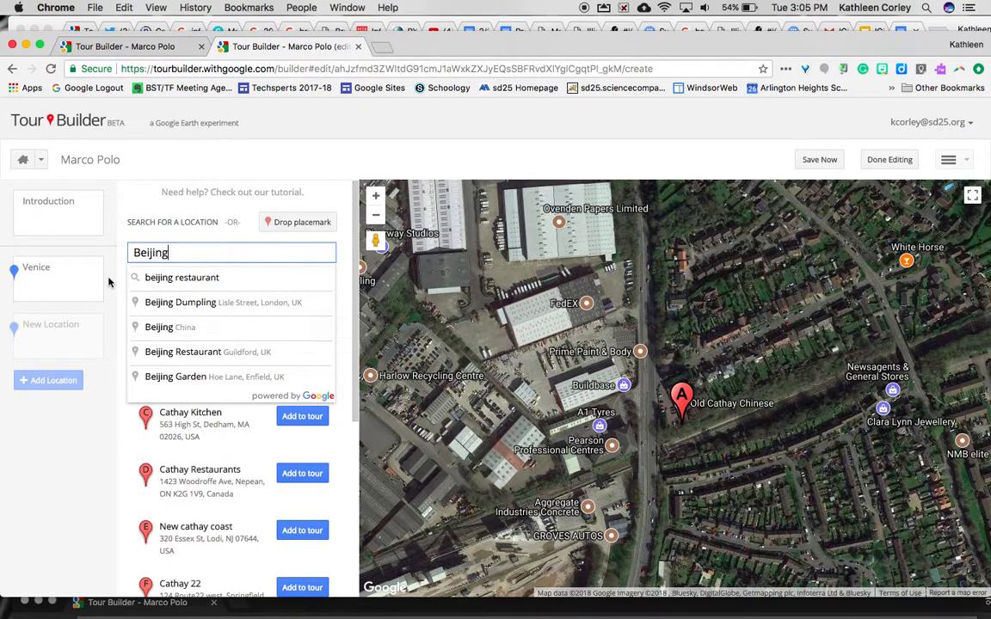
type(", China")
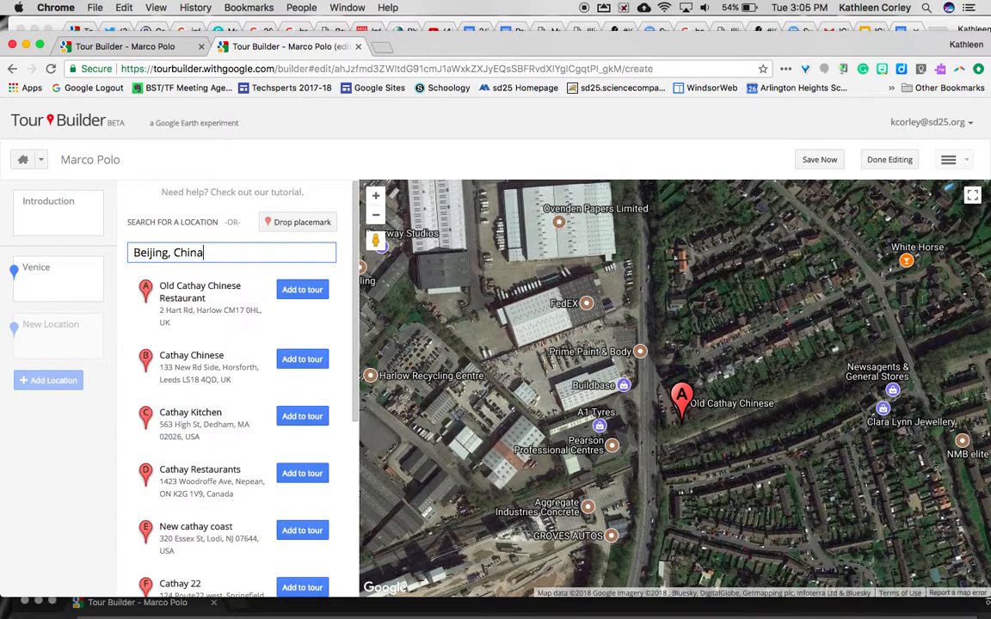
key("Return")
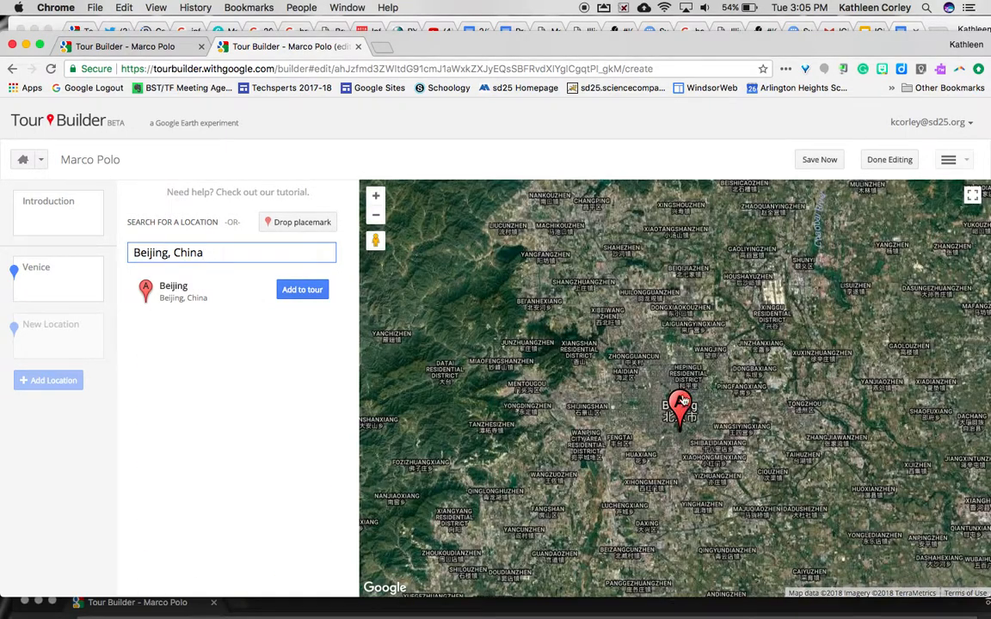
Zoom the map out to show China, Mongolia and Korea, and add Beijing to the tour
left_click(373, 220)
left_click(375, 216)
left_click(375, 216)
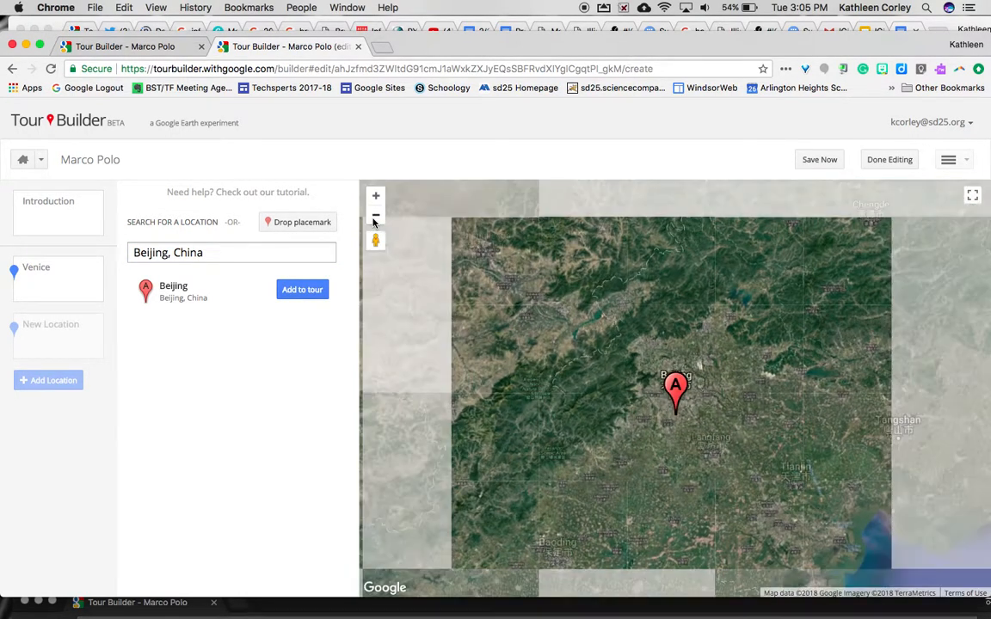
left_click(375, 216)
left_click(375, 216)
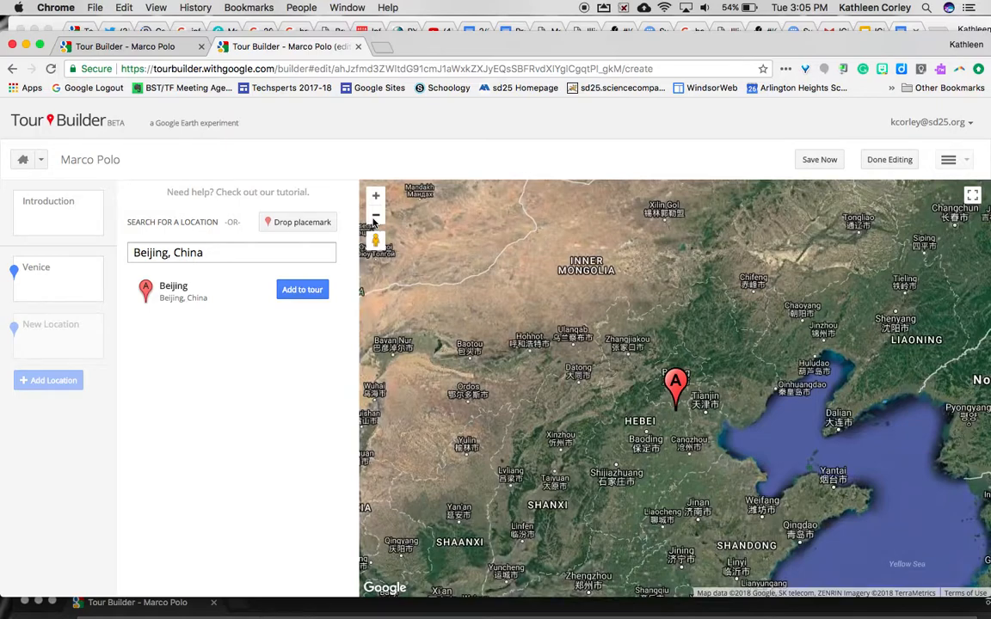
left_click(375, 216)
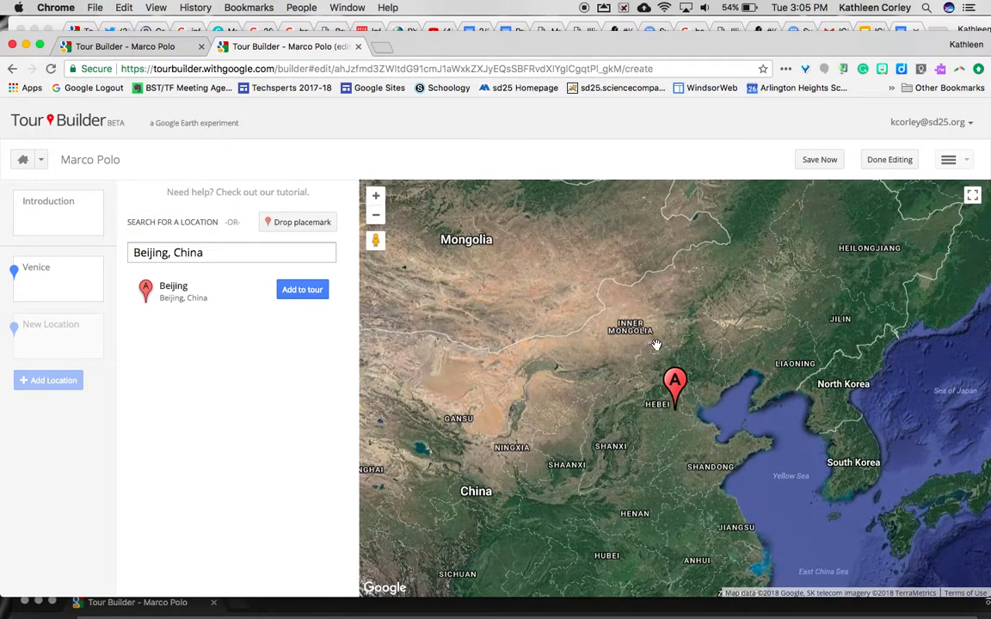
left_click(307, 290)
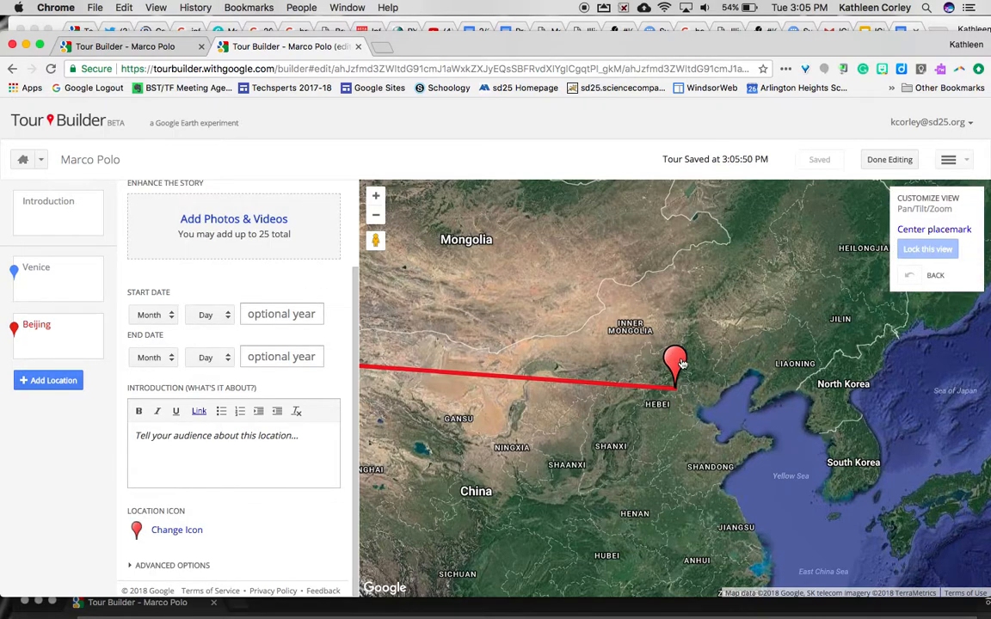
Drag the Beijing placemark north-west toward Inner Mongolia, centre on it, and lock the closer map view
left_click_drag(677, 361, 649, 312)
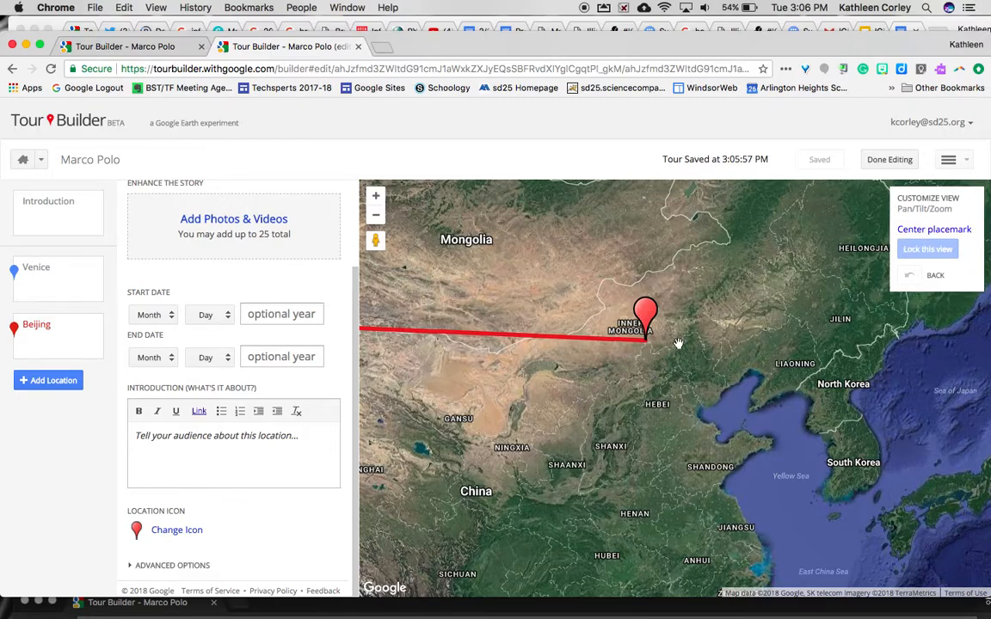
left_click(375, 198)
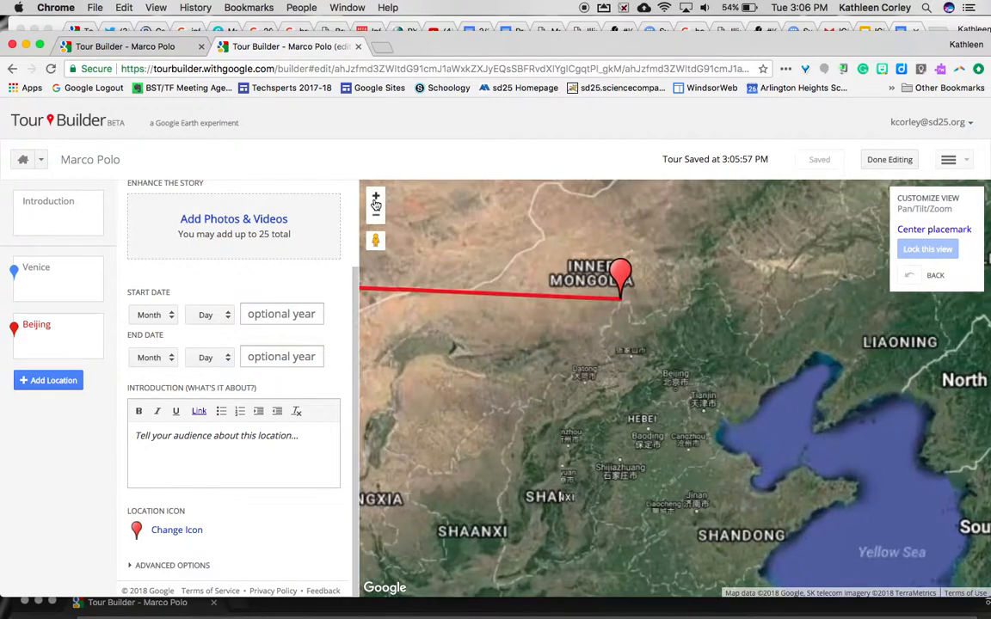
left_click_drag(491, 292, 619, 413)
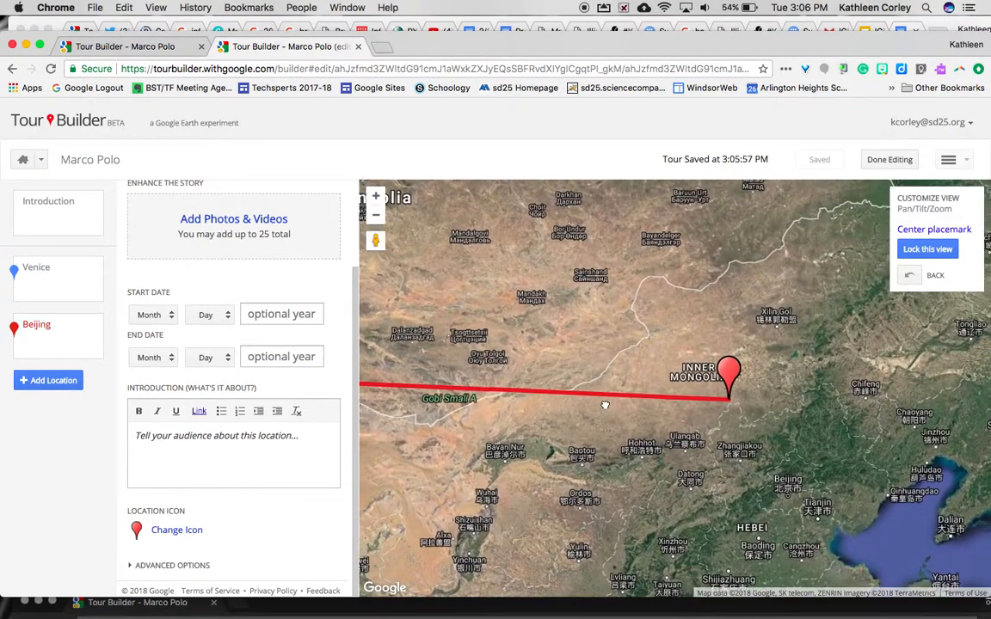
left_click(943, 234)
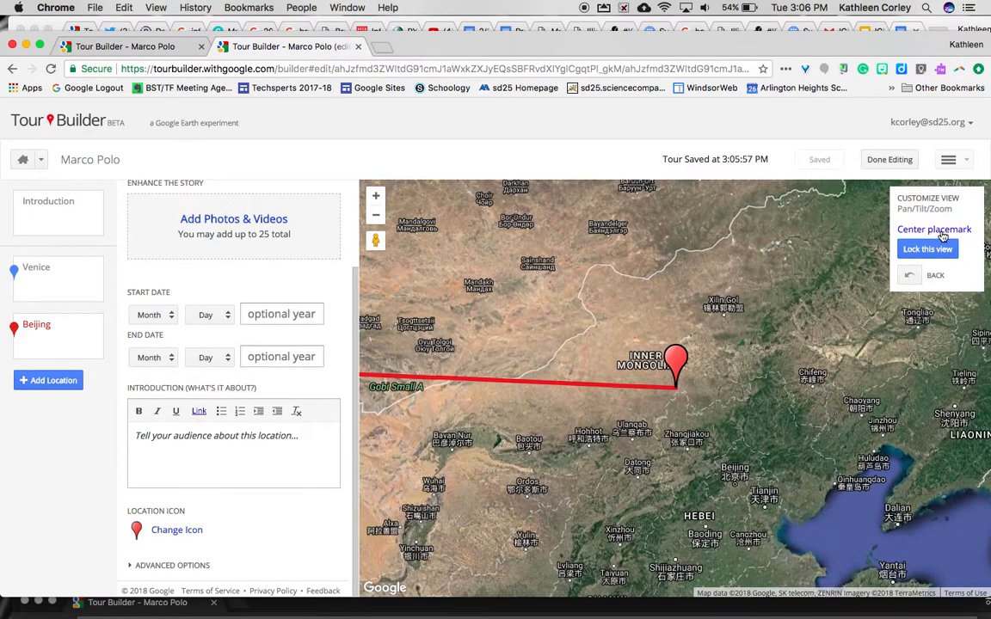
left_click(919, 249)
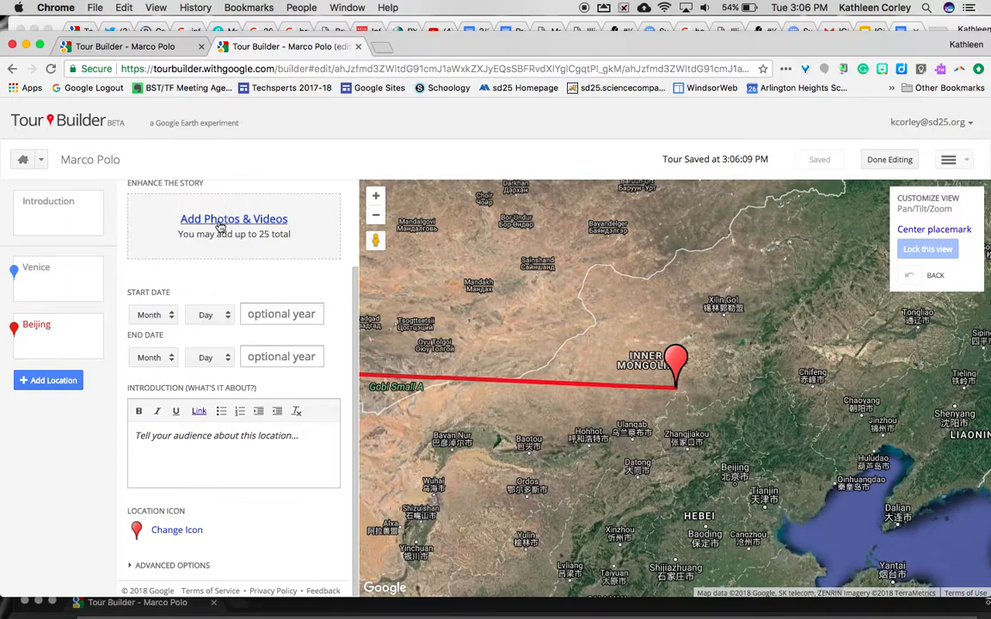
Search web images for 'kublai khan' and add the first portrait to the Beijing stop
left_click(196, 207)
left_click_drag(268, 231, 142, 222)
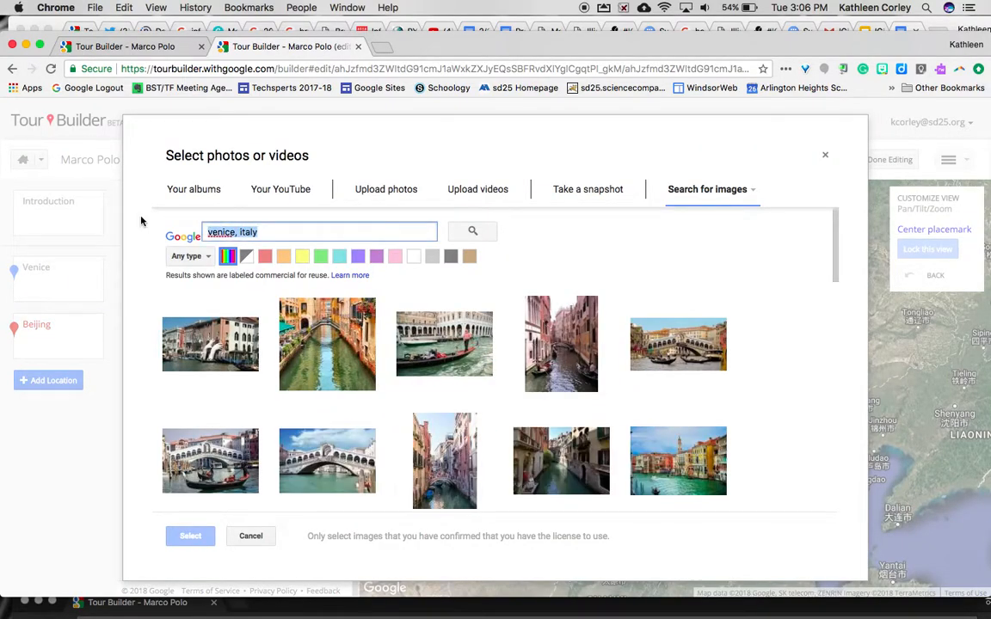
type("Chinn")
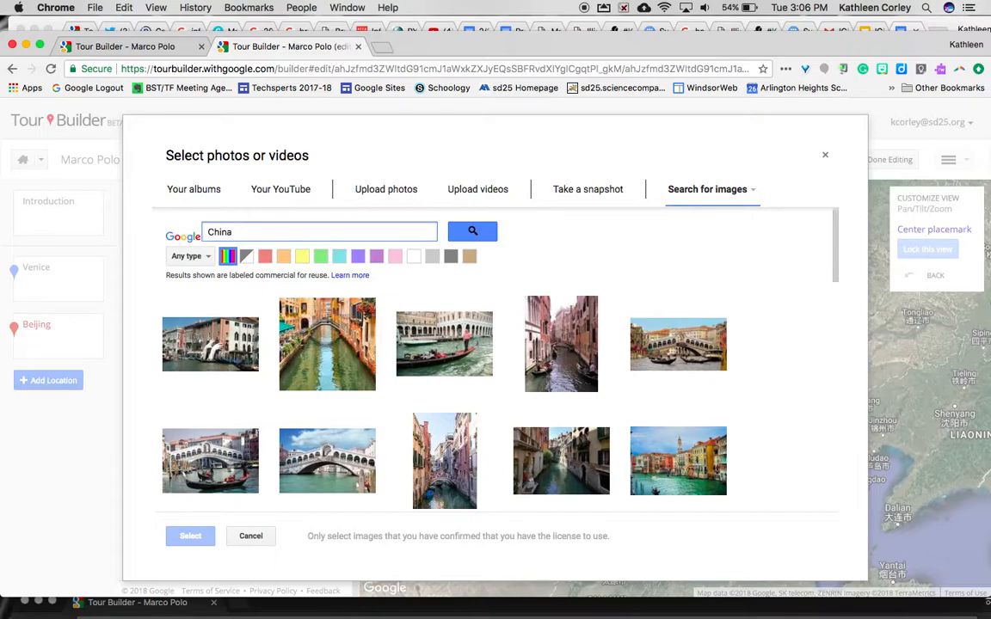
key("BackSpace")
key("BackSpace")
key("BackSpace")
key("BackSpace")
type("kublai")
left_click(469, 233)
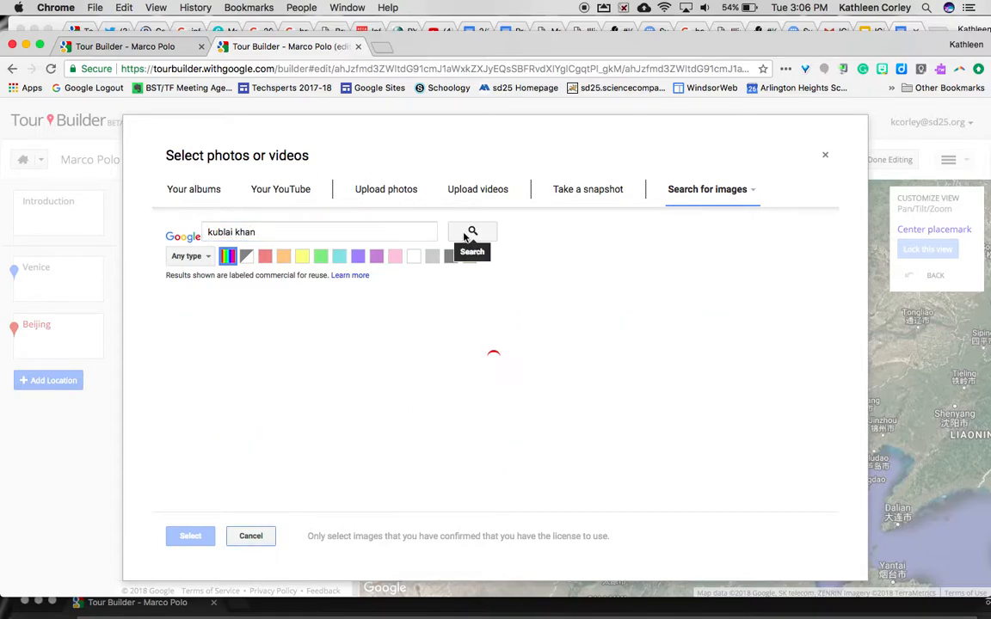
left_click(189, 318)
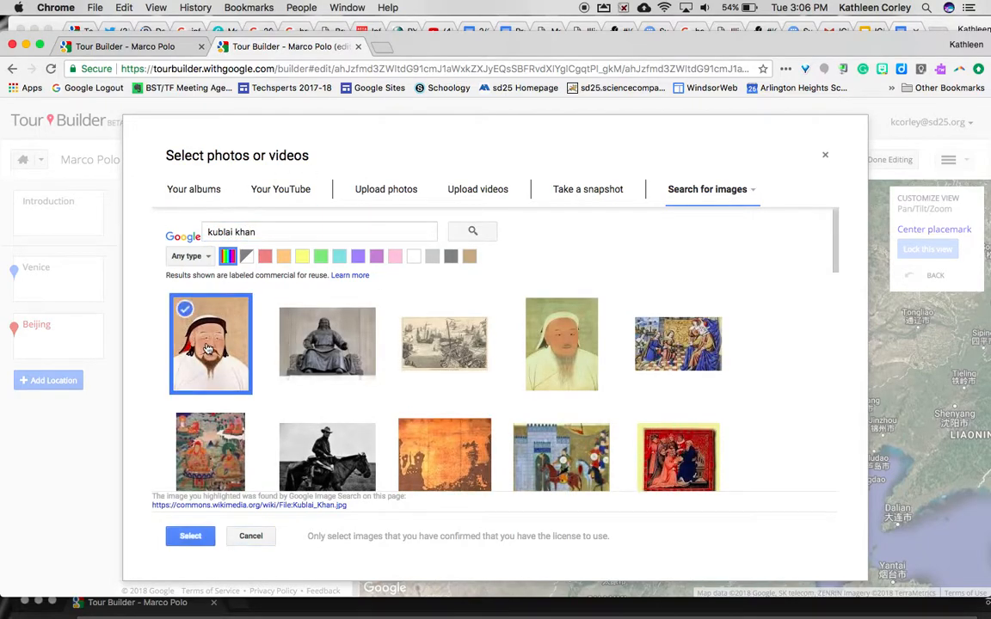
left_click(189, 537)
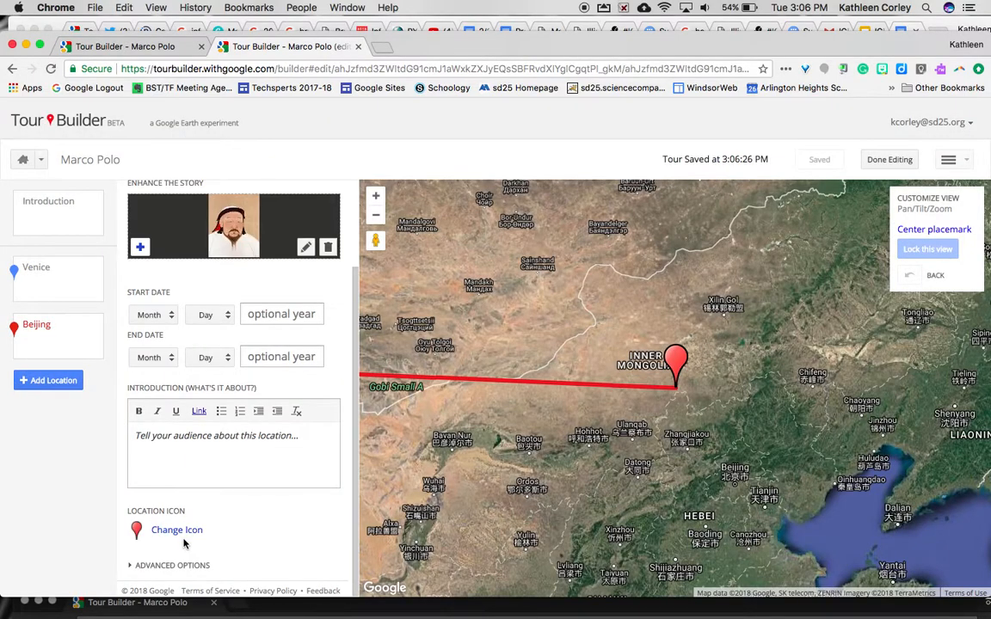
Set Beijing's start year to 1262 and begin the intro 'Marco's father and uncle traveled to China and met with Ku…'
left_click(278, 314)
type("1262")
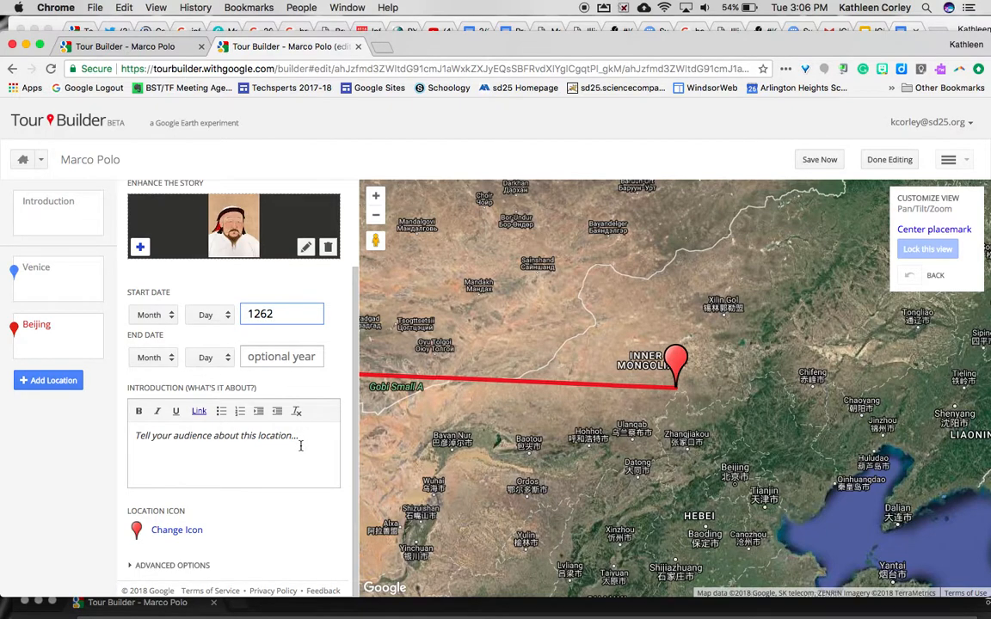
left_click(151, 444)
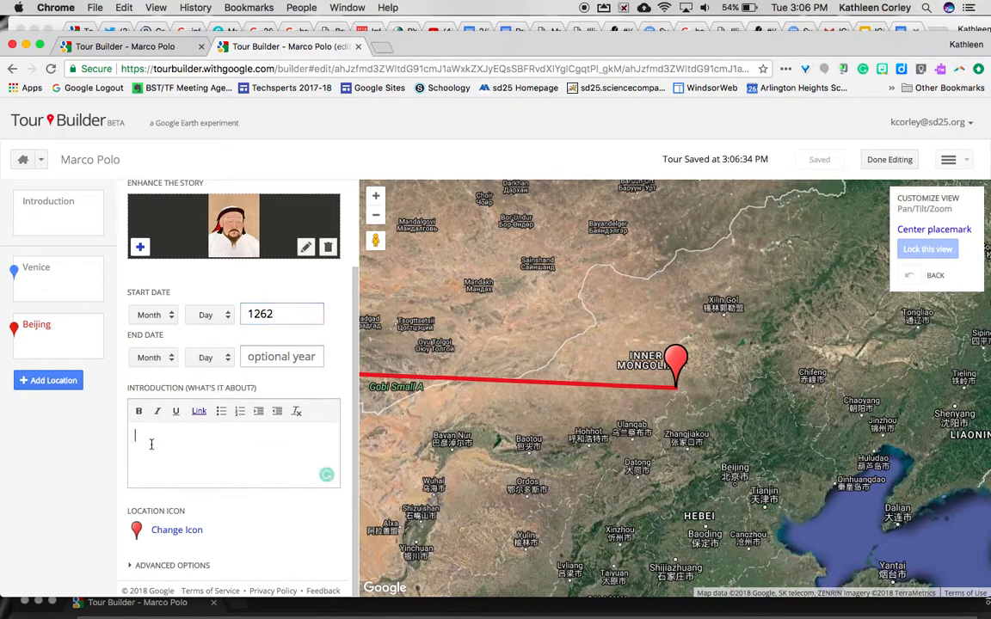
type("Marco's f")
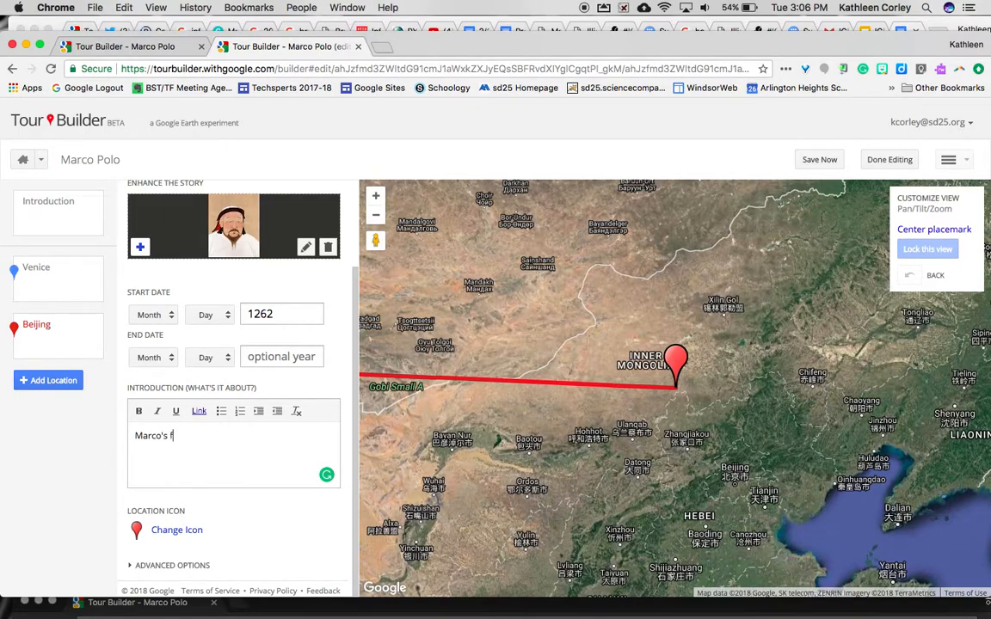
type("ather and uncle traveled to Chin")
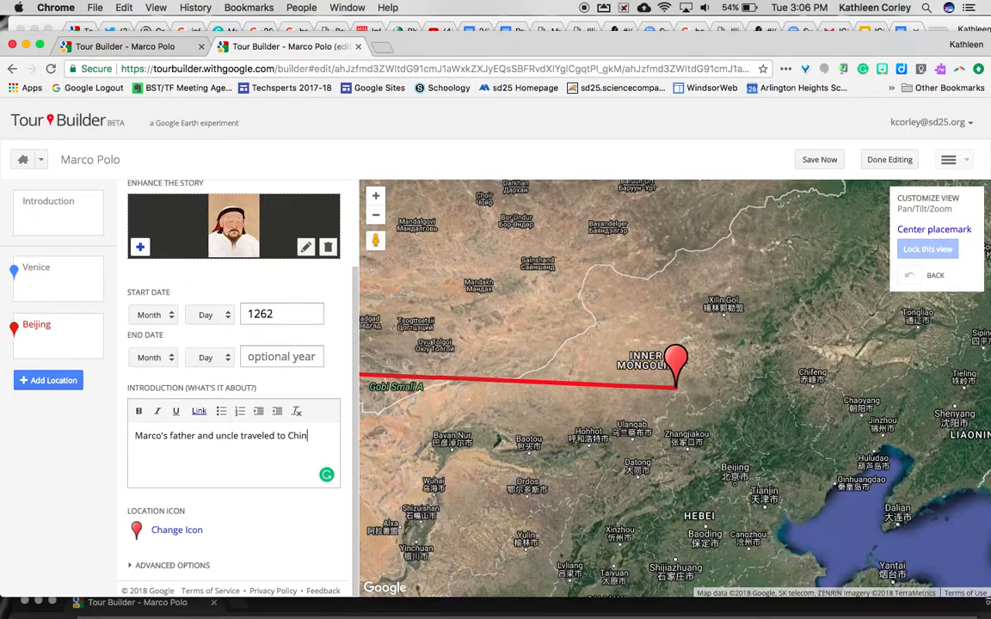
type("a and met with Kublai Khan.")
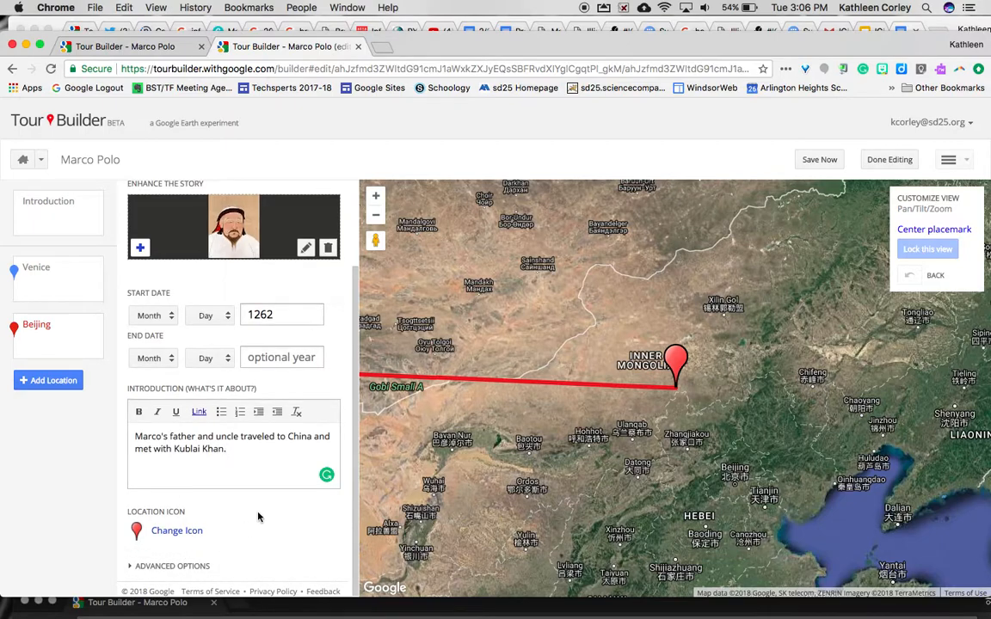
Search 'Venice', choose Venice, Italy, zoom in, and add Metropolitan City of Venice as a stop
left_click(33, 387)
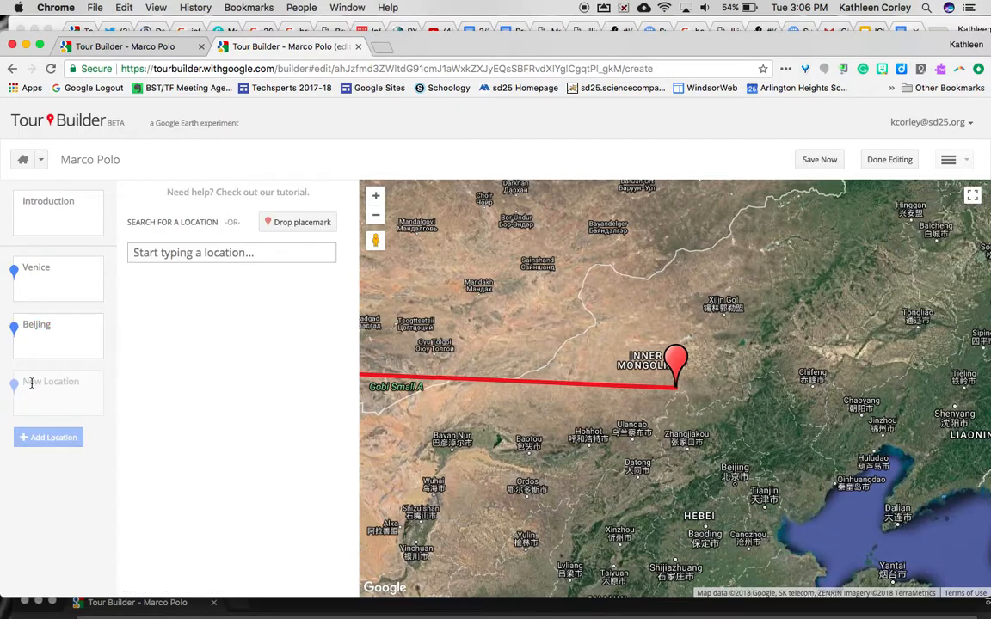
left_click(151, 251)
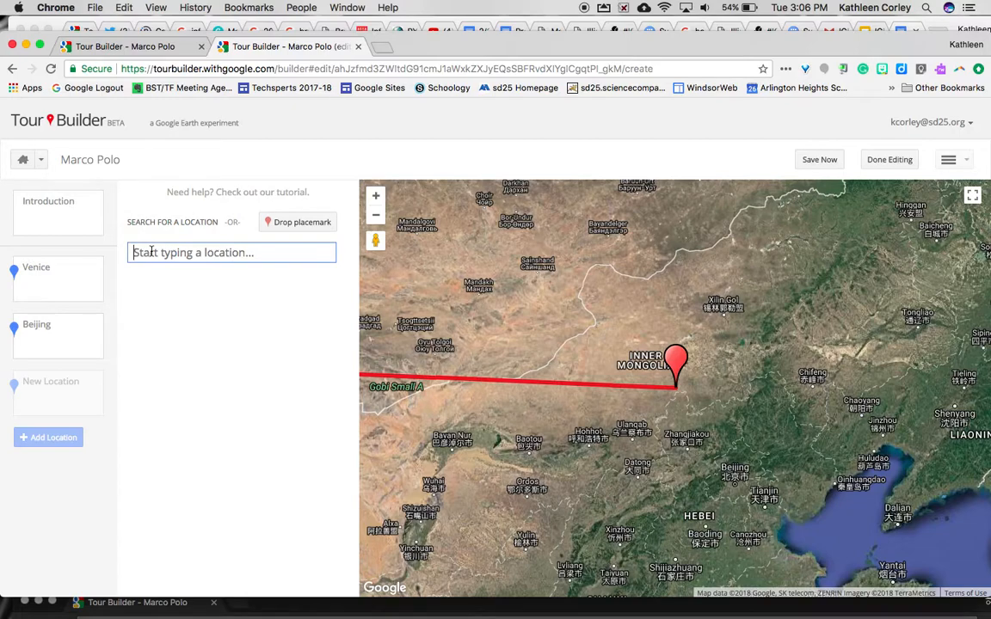
type("Venice")
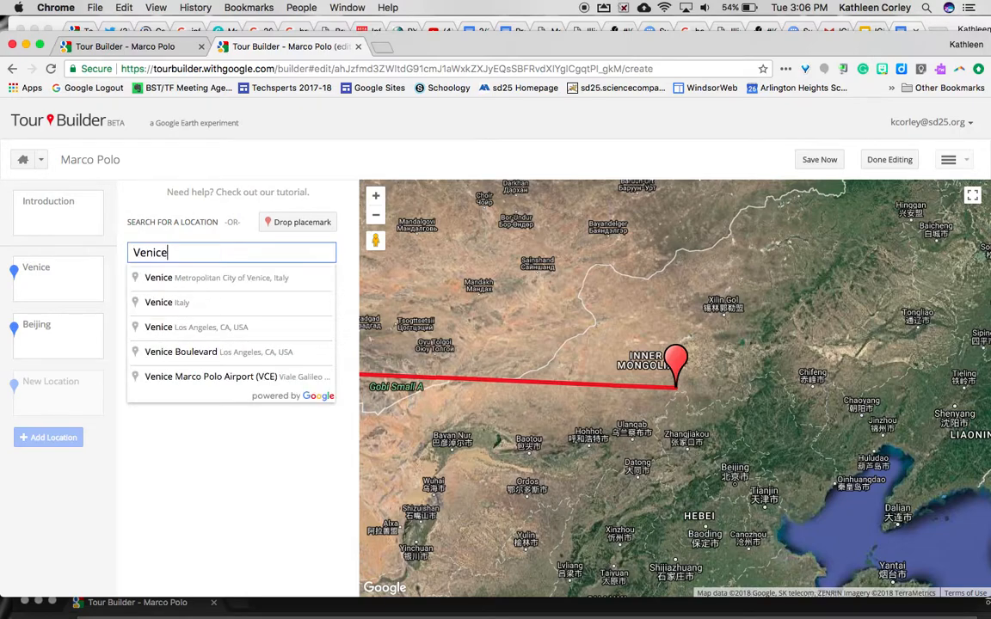
left_click(164, 279)
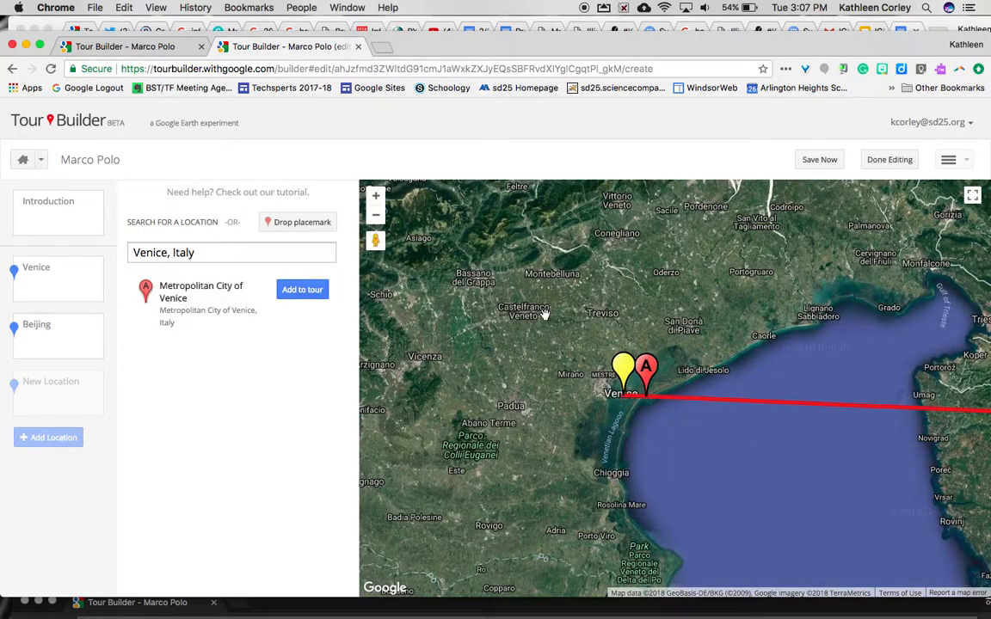
left_click(375, 197)
left_click(375, 196)
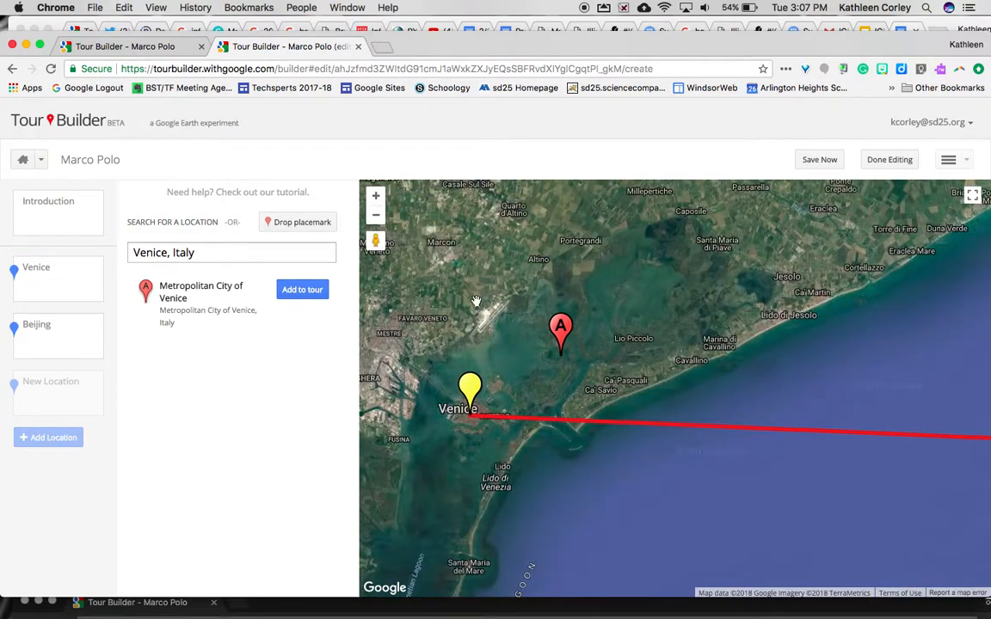
left_click(302, 290)
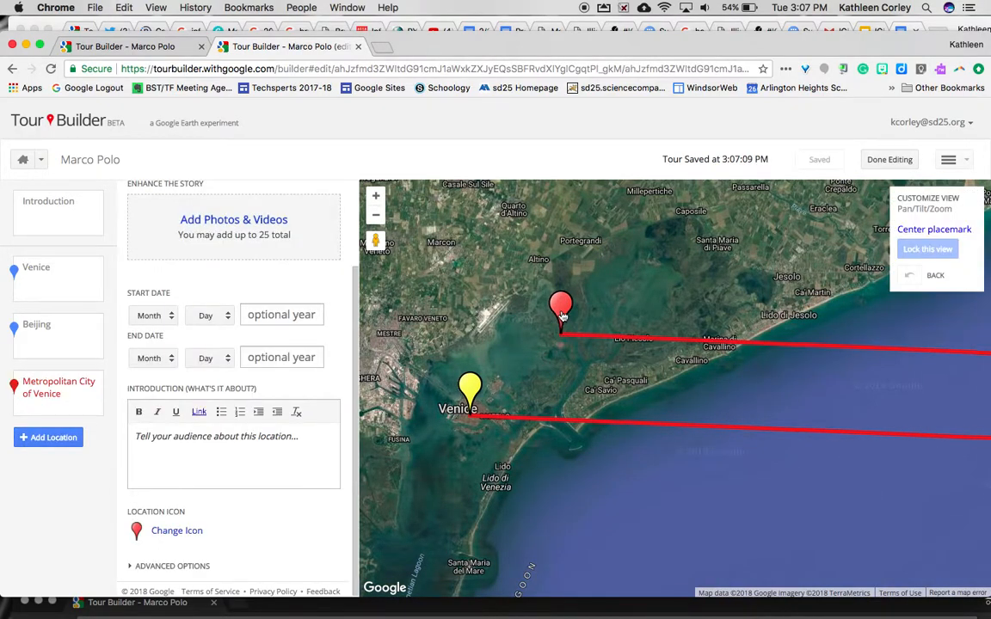
Place the new pin beside Venice, centre it, set start year 1271, and begin the introduction about Marco, aged 17
left_click_drag(561, 314, 497, 377)
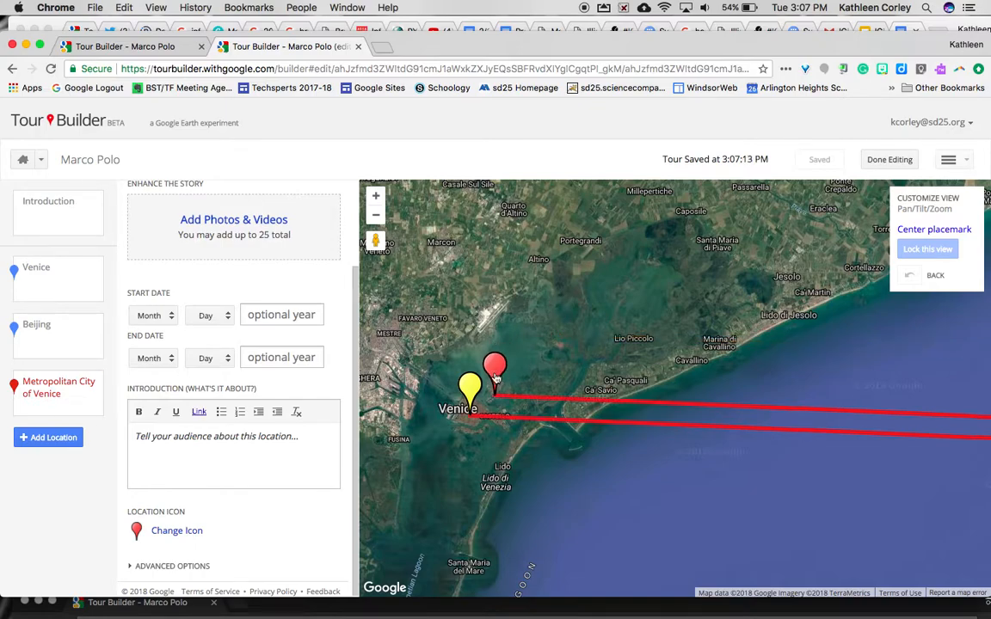
left_click(911, 230)
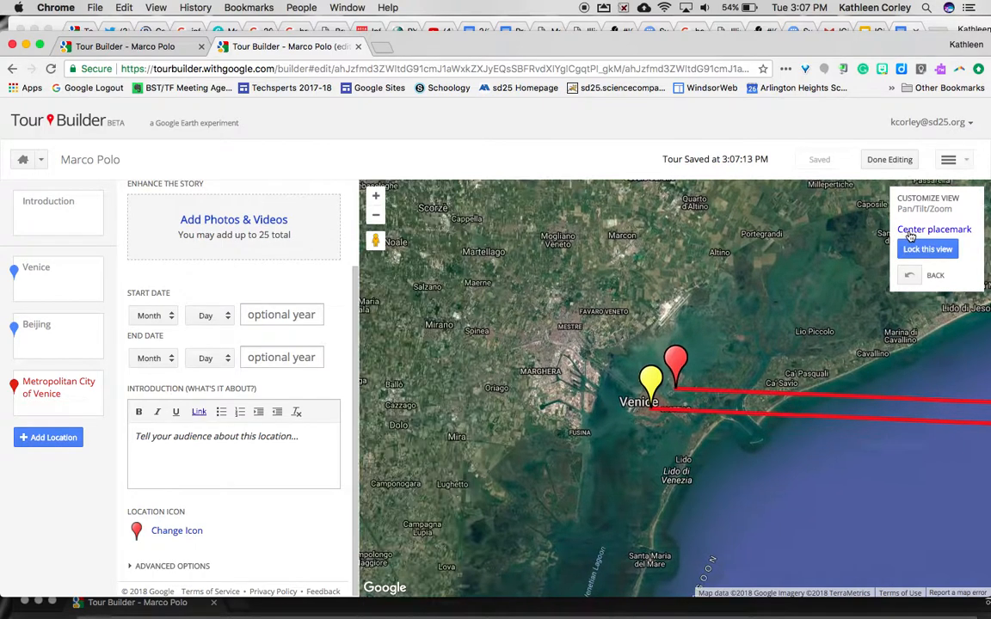
left_click(281, 316)
type("1271")
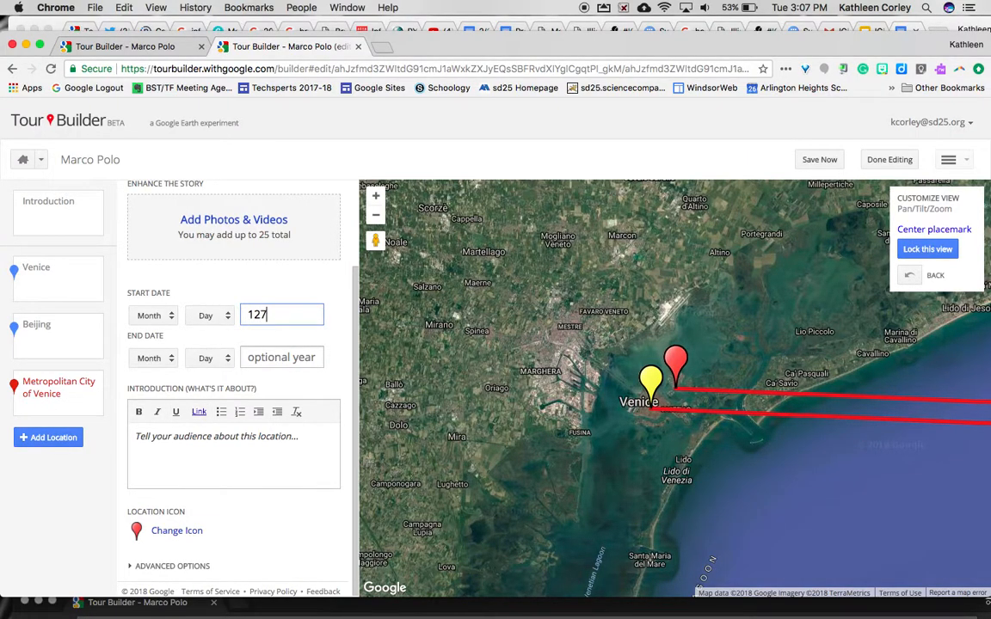
left_click(157, 438)
type("Mar")
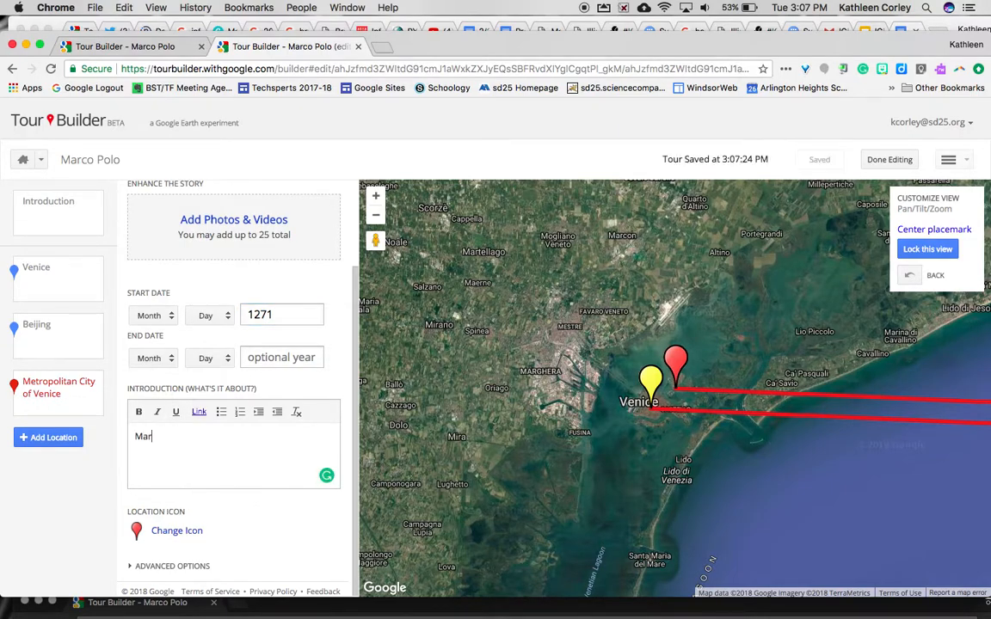
type("co's father and uncle returned ")
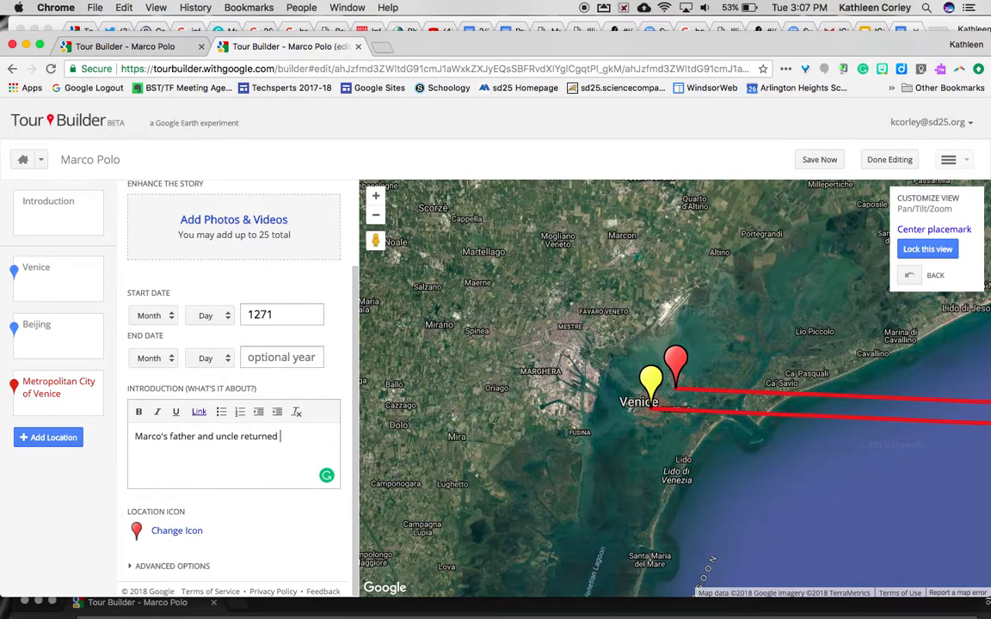
type("from China. This time they to")
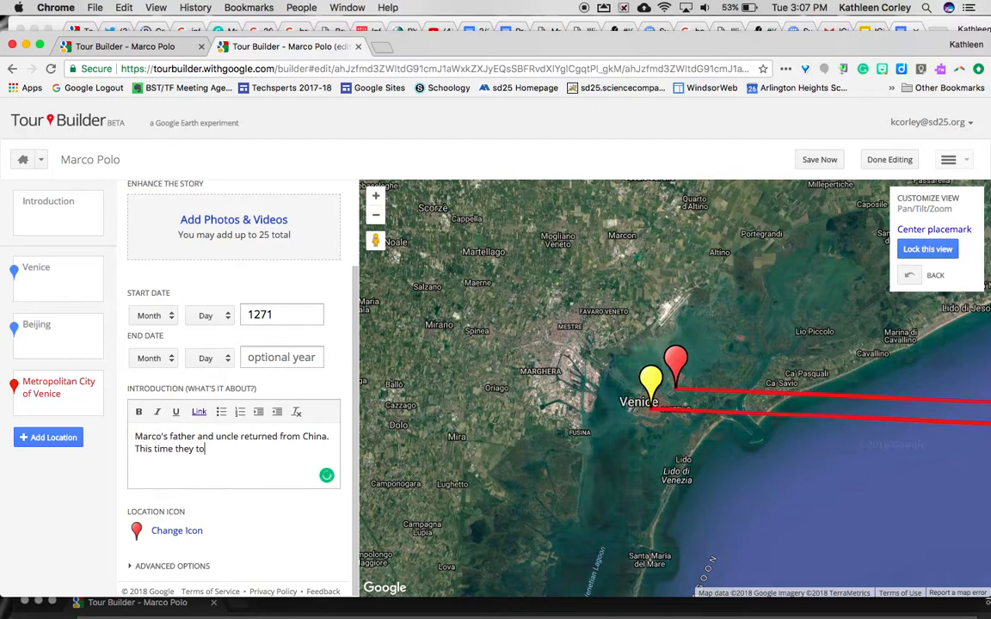
type("ok Marco who was 17 to")
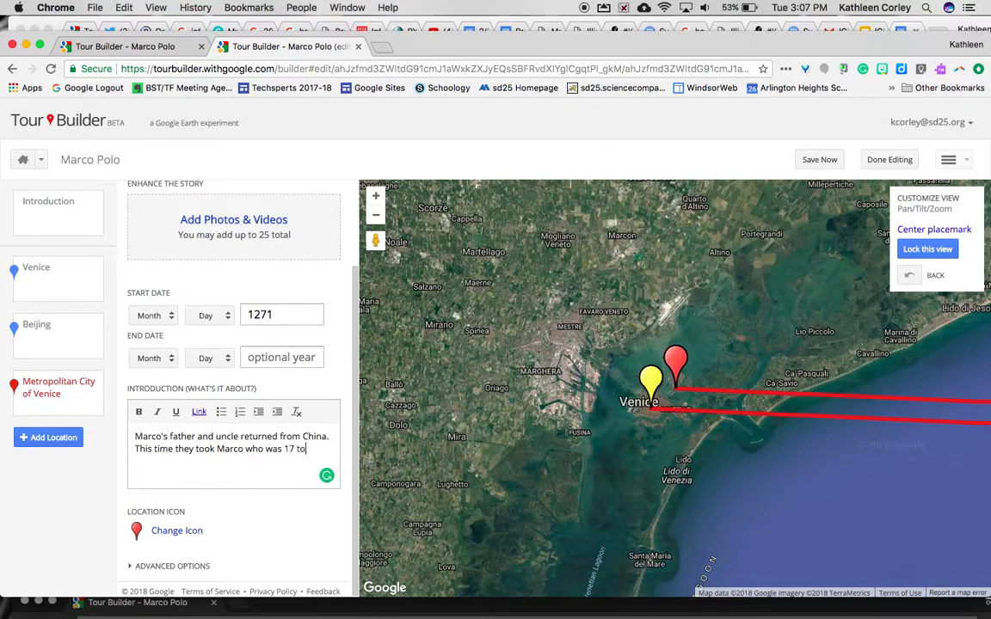
key("BackSpace")
key("BackSpace")
type("with them for their next explorations.")
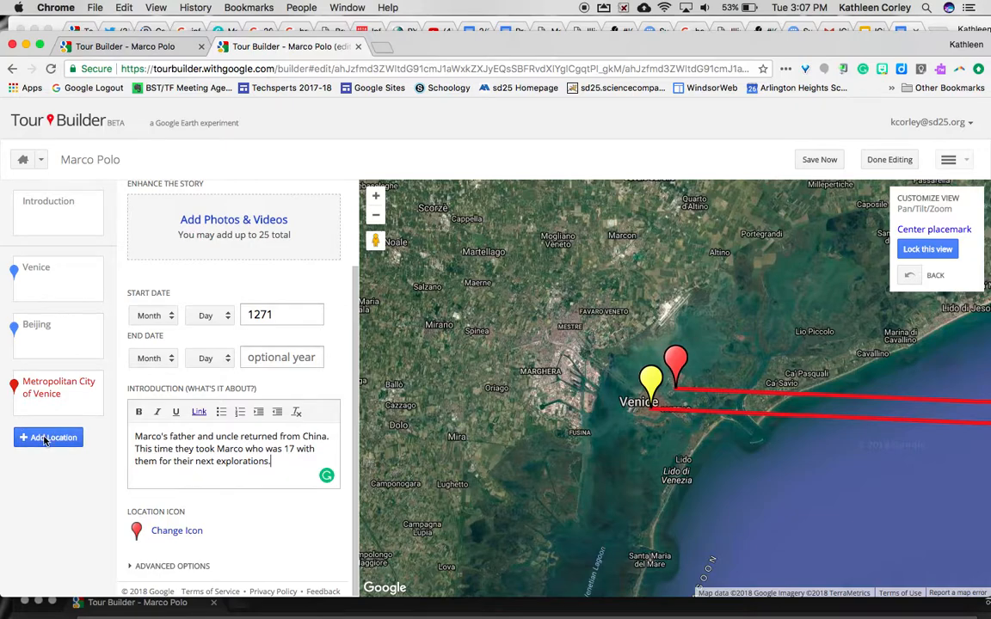
Search images for 'marco polo fam', attach the tent-wagon camp engraving, and preview it full size
left_click(228, 220)
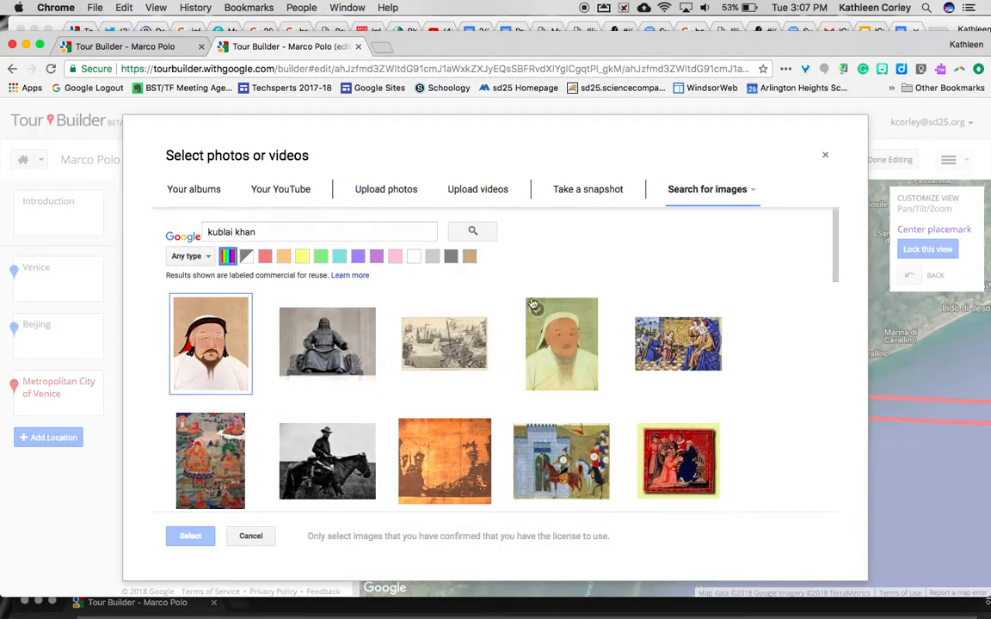
triple_click(284, 237)
type("ma")
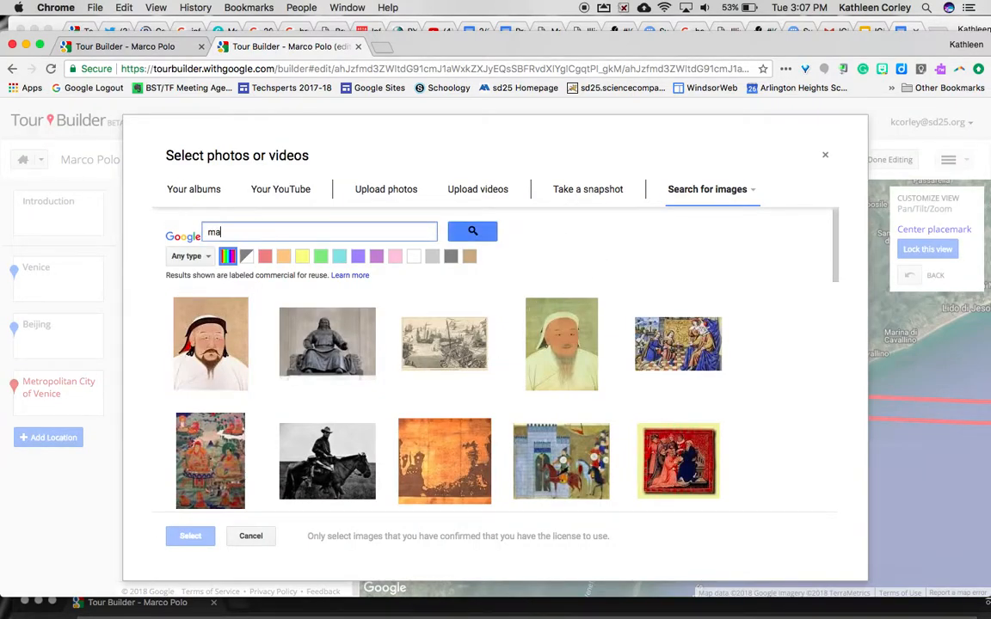
type("rco polo family")
key("Return")
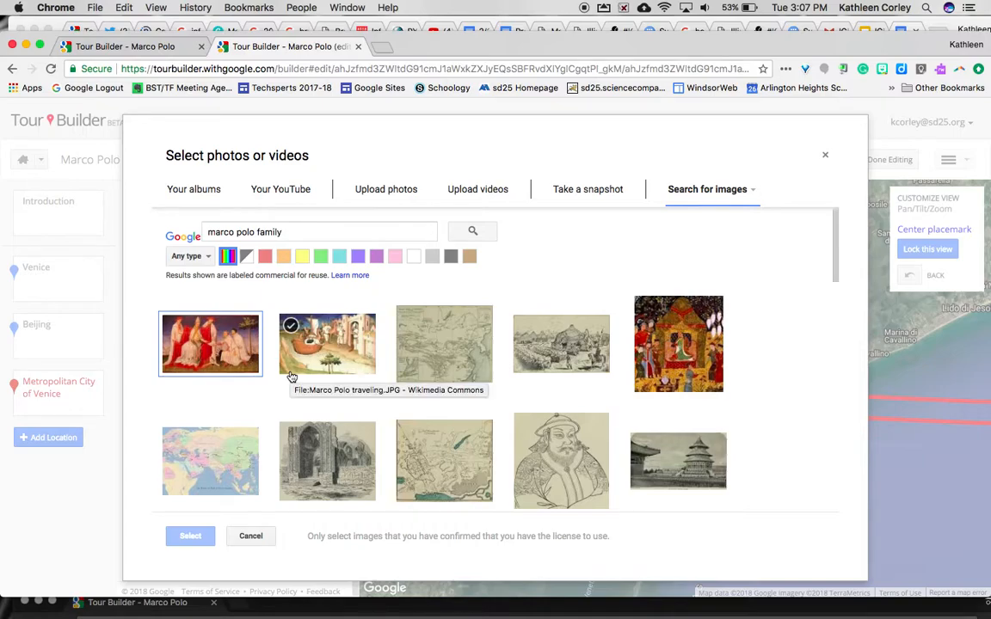
left_click(545, 345)
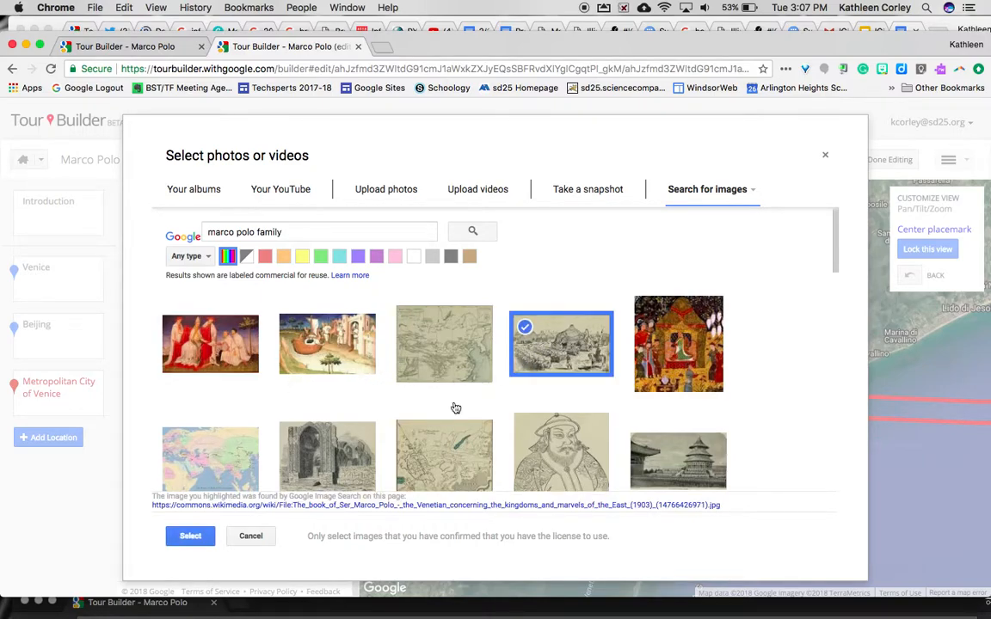
left_click(189, 536)
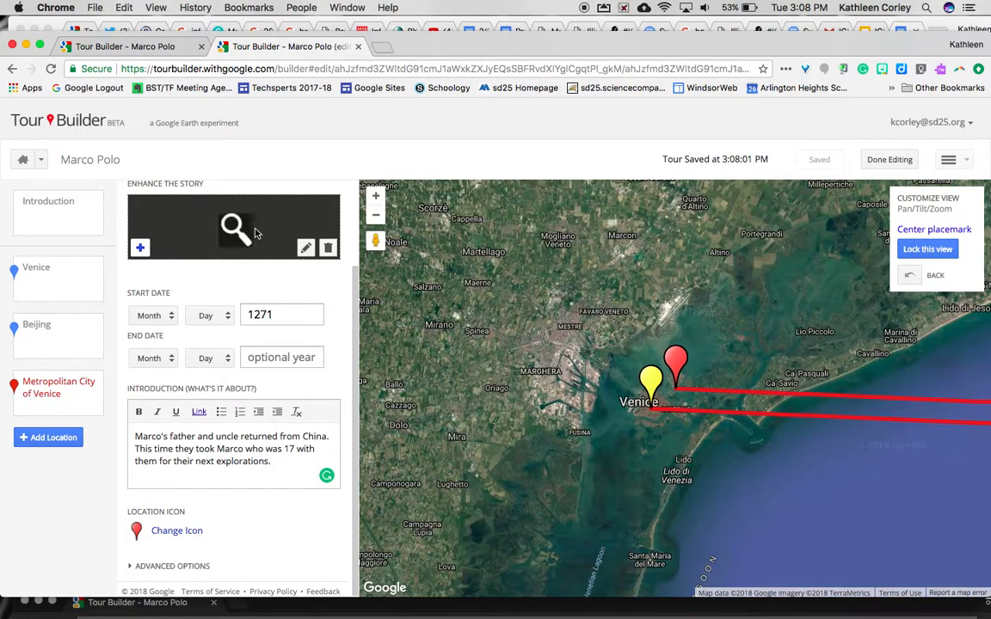
left_click(231, 227)
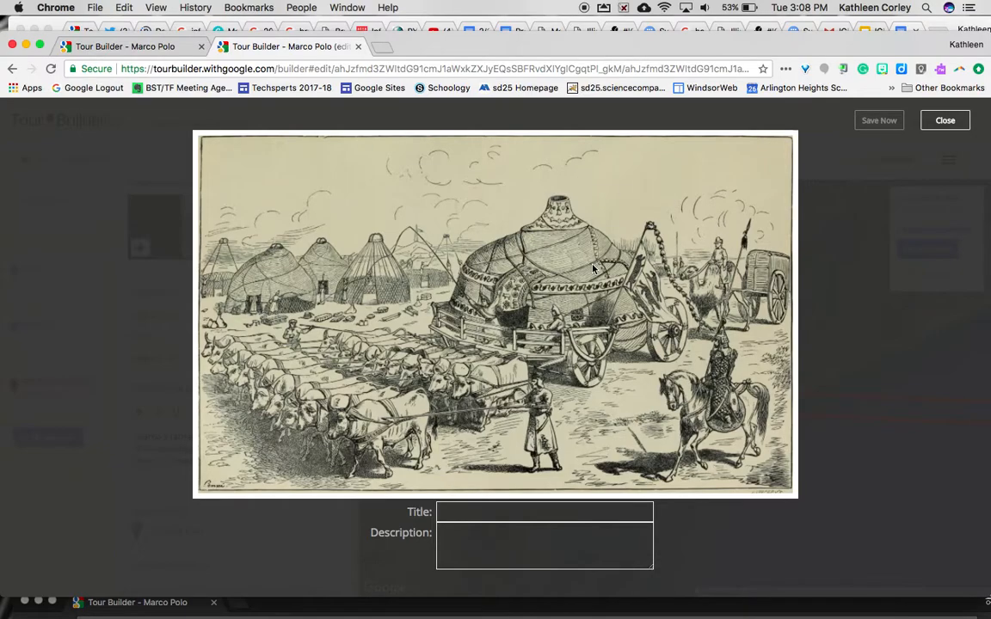
left_click(947, 122)
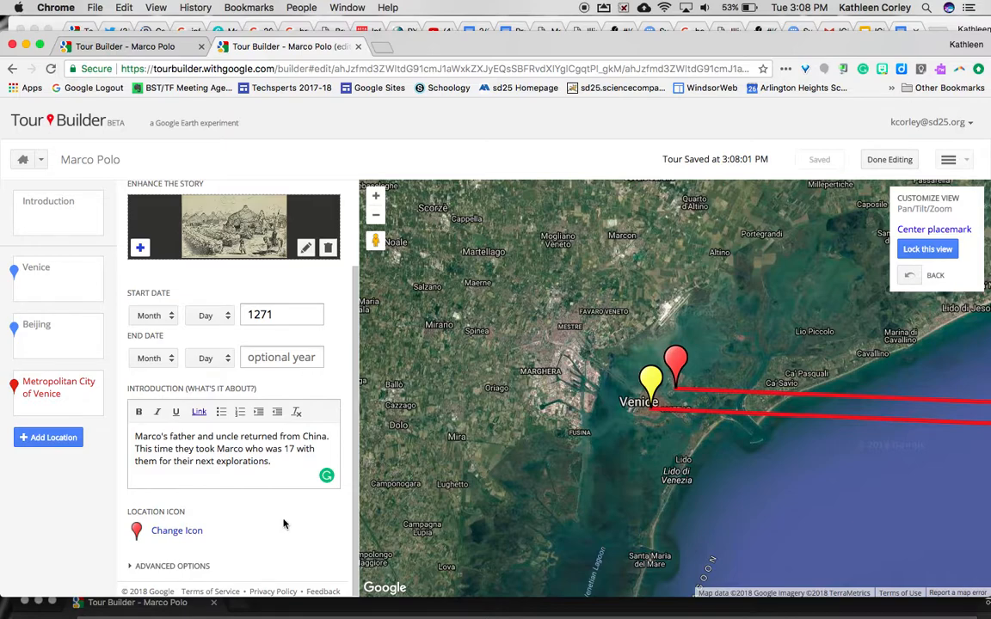
Preview the finished tour, then switch it back to editing mode
left_click(886, 160)
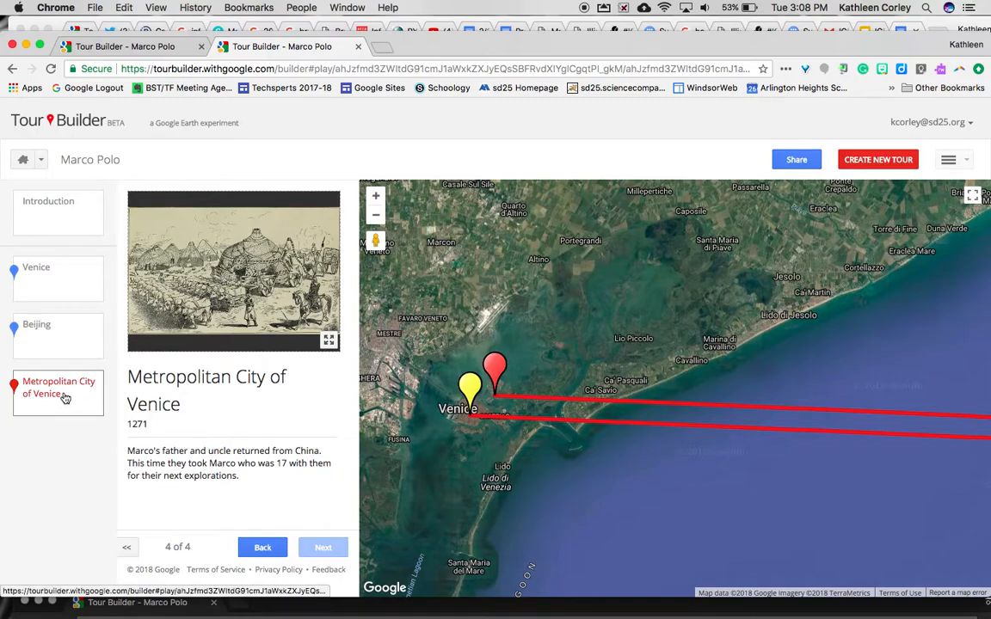
left_click(947, 163)
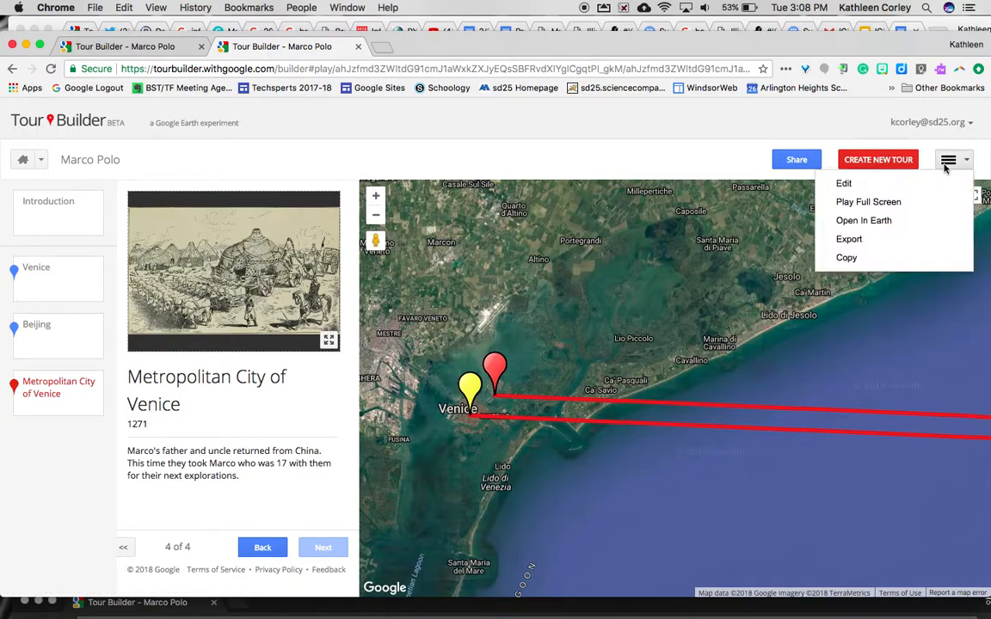
left_click(841, 185)
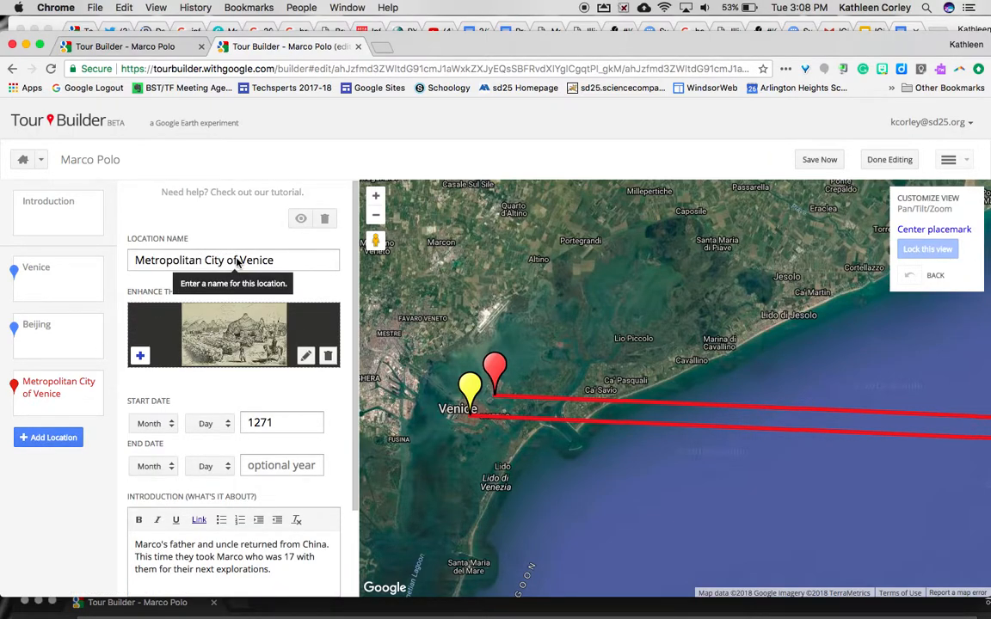
Rename the stop from 'Metropolitan City of Venice' to 'Venice, Italy' and save the tour
left_click_drag(239, 259, 38, 276)
key("BackSpace")
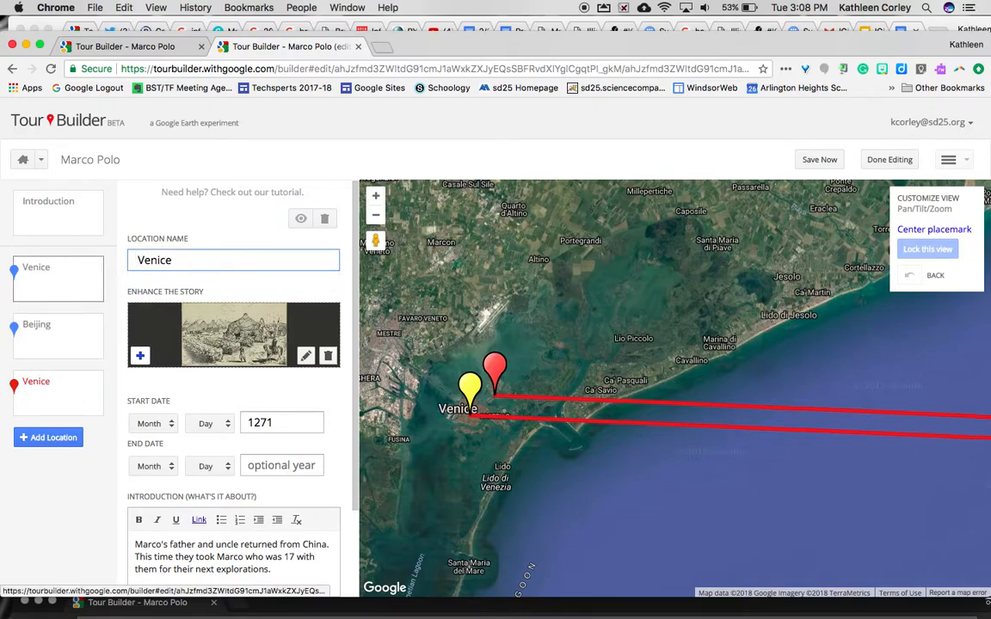
key("Right")
key("BackSpace")
left_click(177, 259)
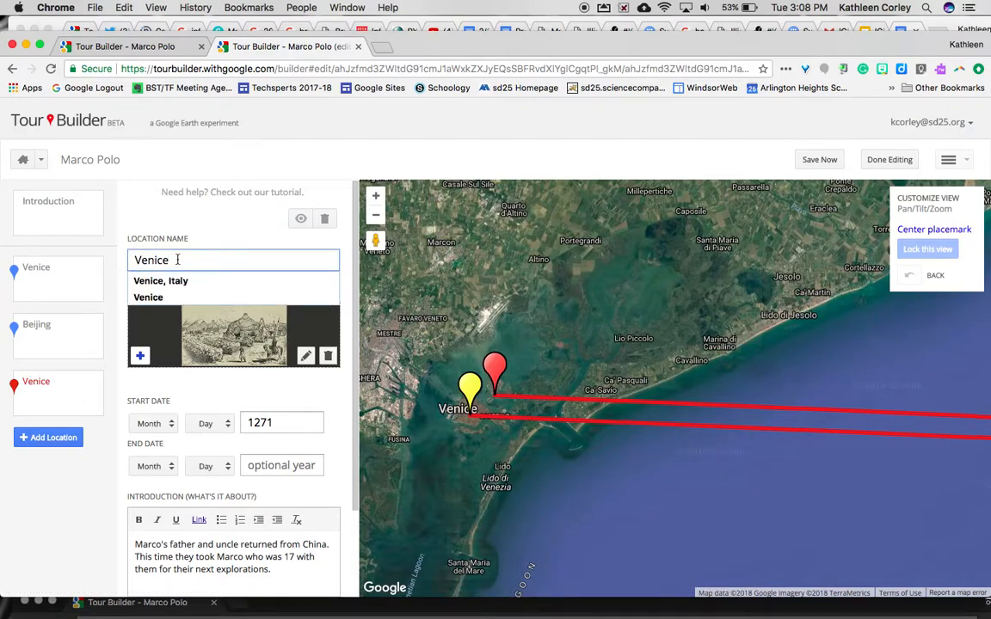
type(", Italy")
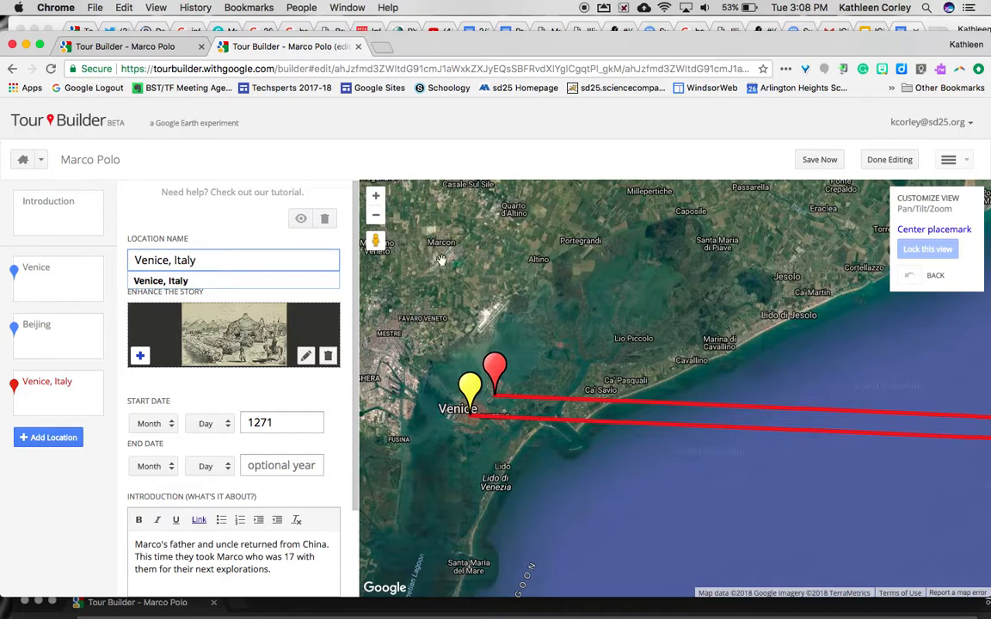
left_click(455, 258)
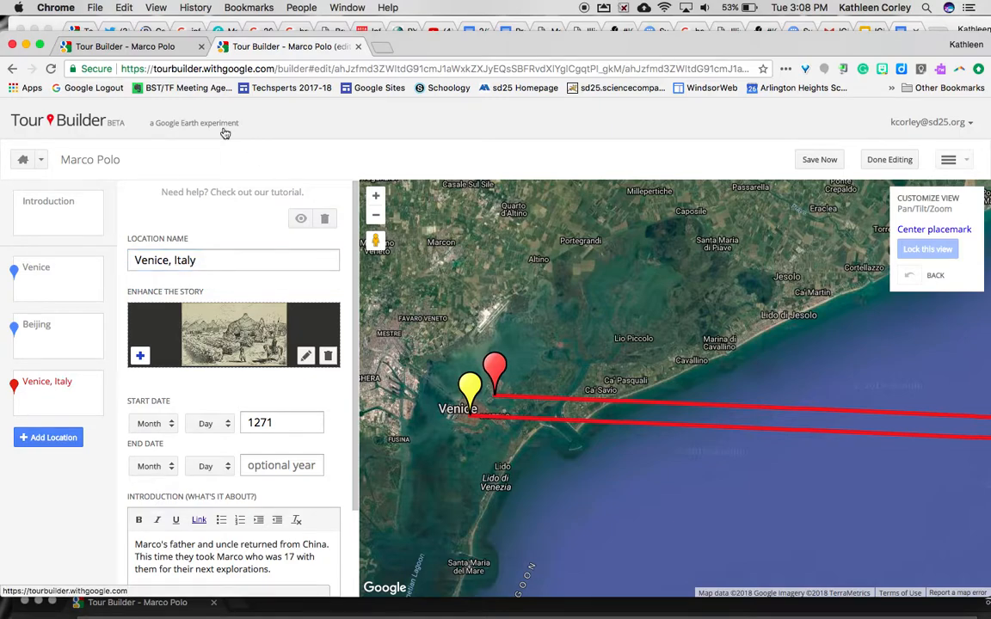
left_click(819, 159)
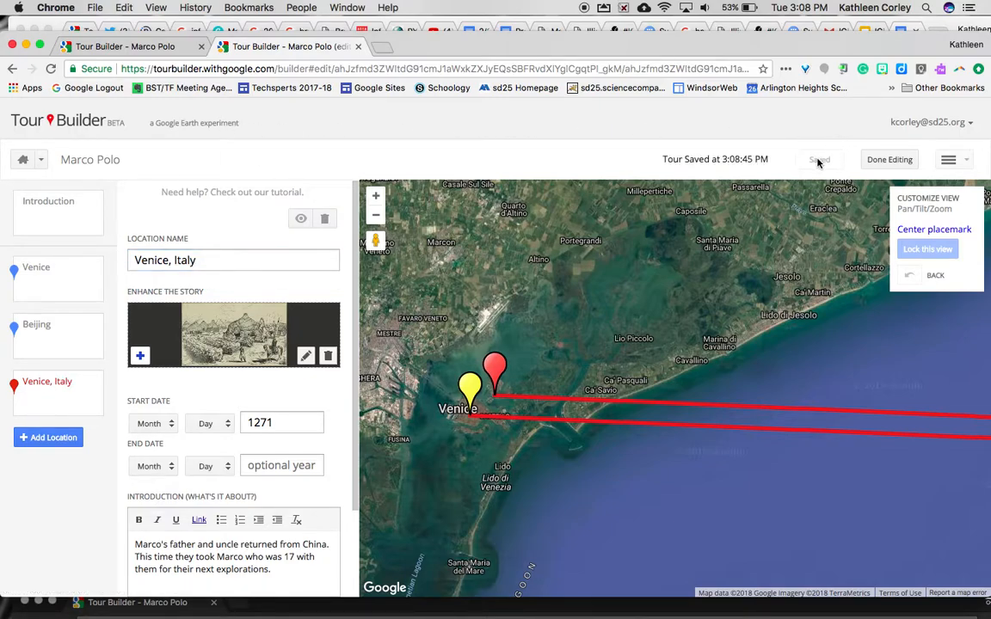
Set the tour's sharing to 'Anyone who has the link' and copy the share link
left_click(882, 159)
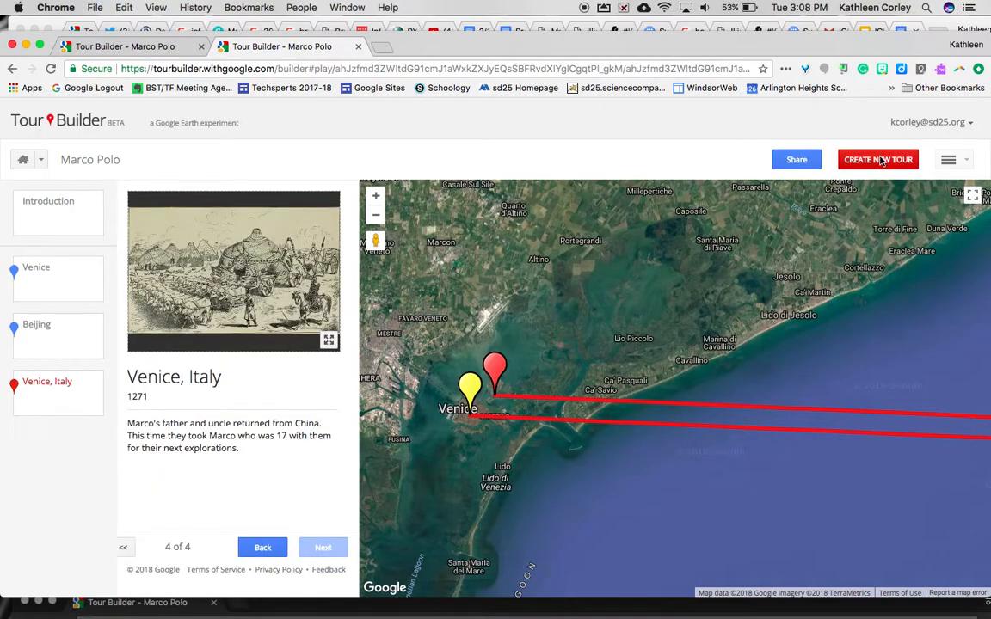
left_click(804, 161)
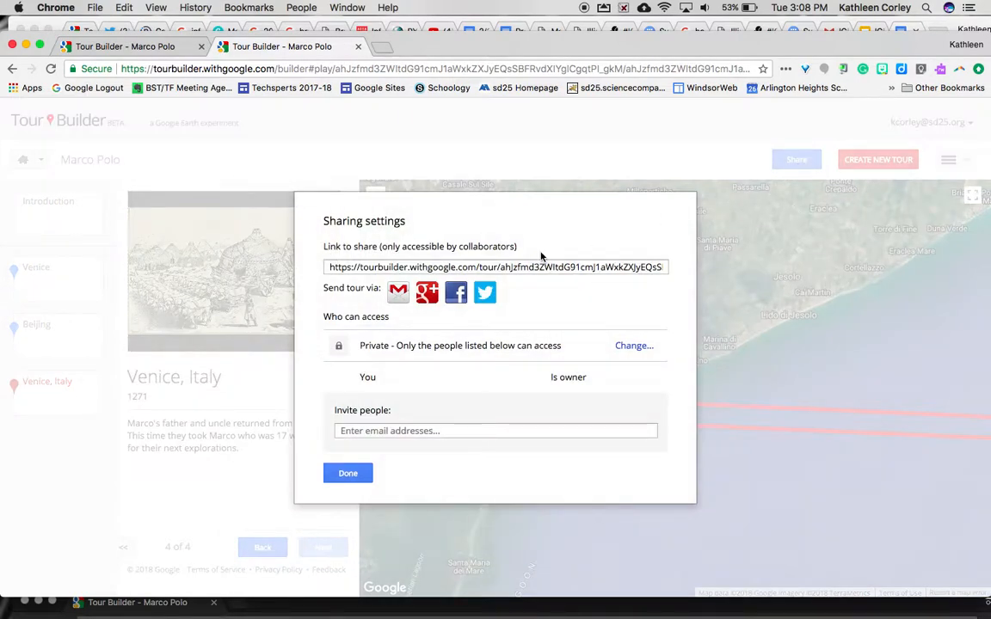
left_click(634, 346)
left_click(336, 342)
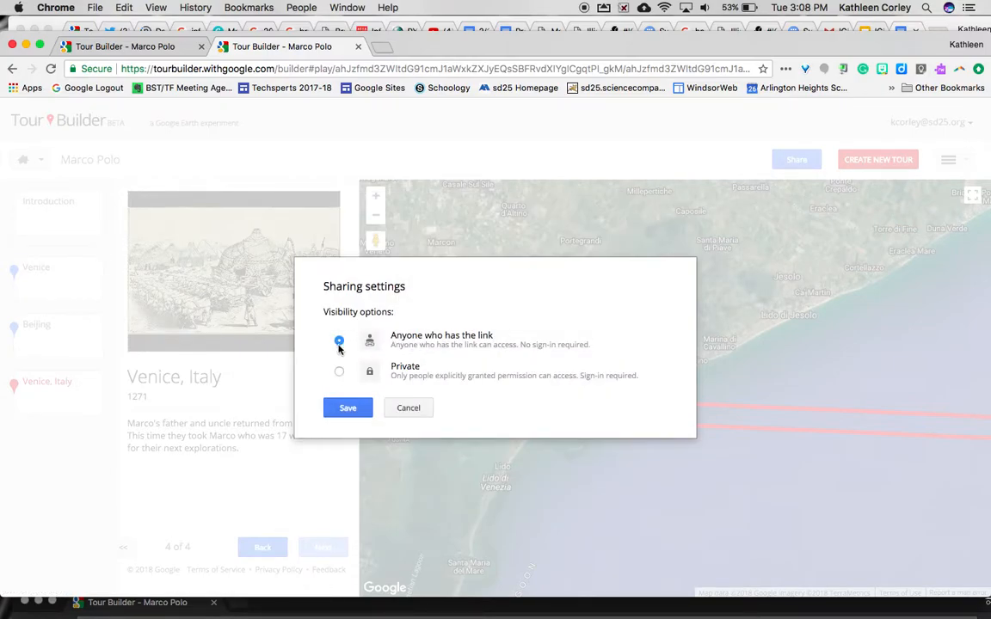
left_click(346, 408)
left_click(418, 267)
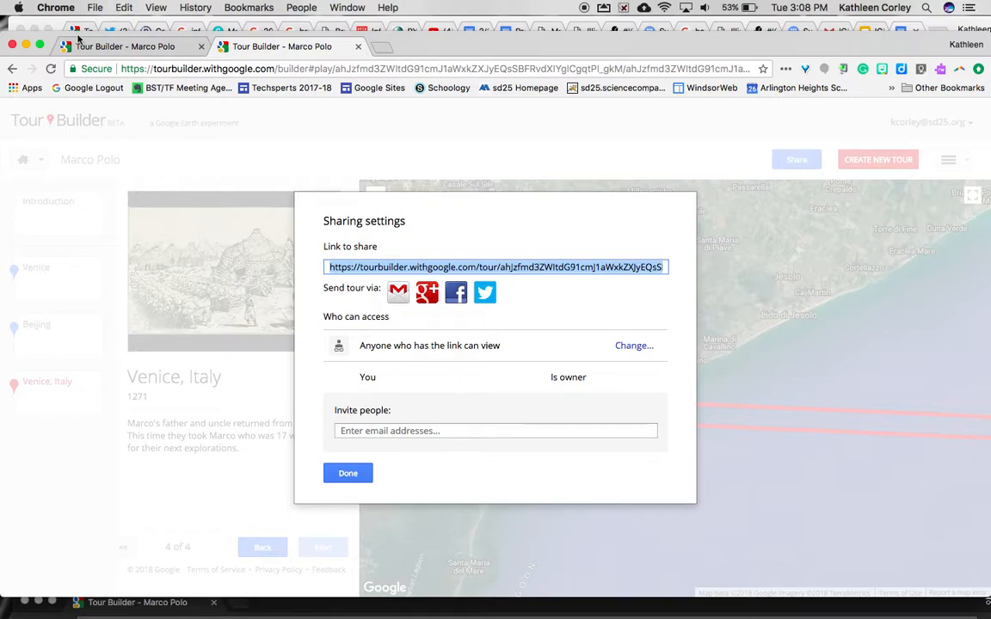
Load the copied tour link in a new incognito window
left_click(92, 9)
left_click(146, 50)
key("Return")
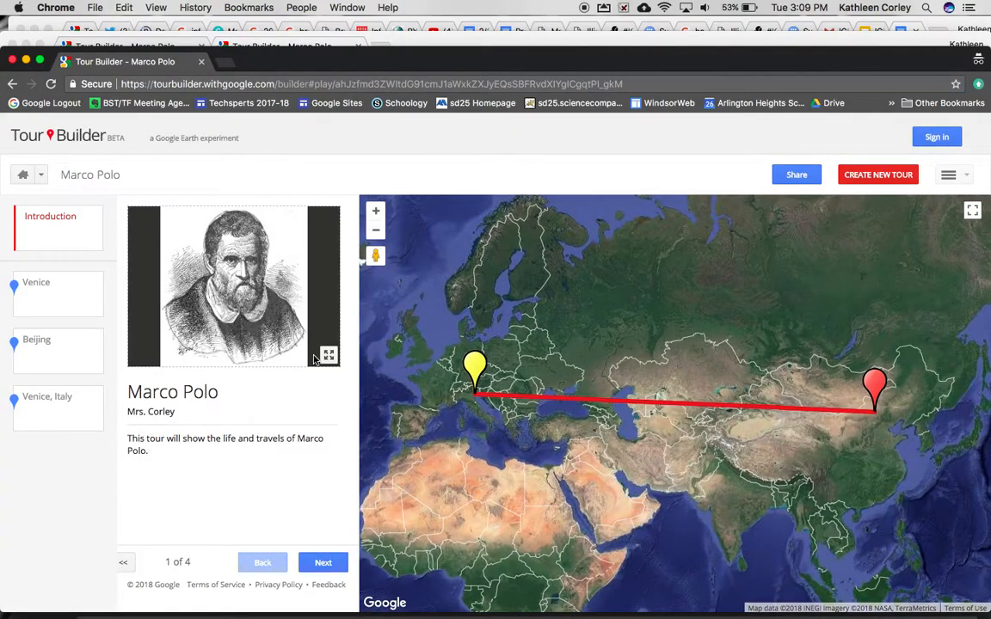
Advance to the Venice stop and look around its square in Street View
left_click(323, 564)
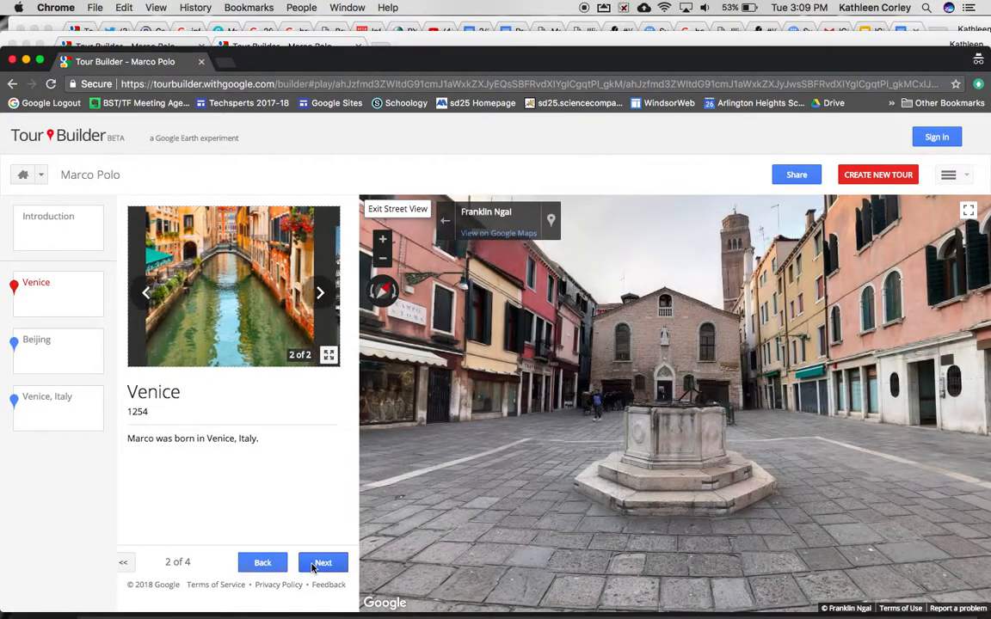
left_click_drag(520, 339, 860, 344)
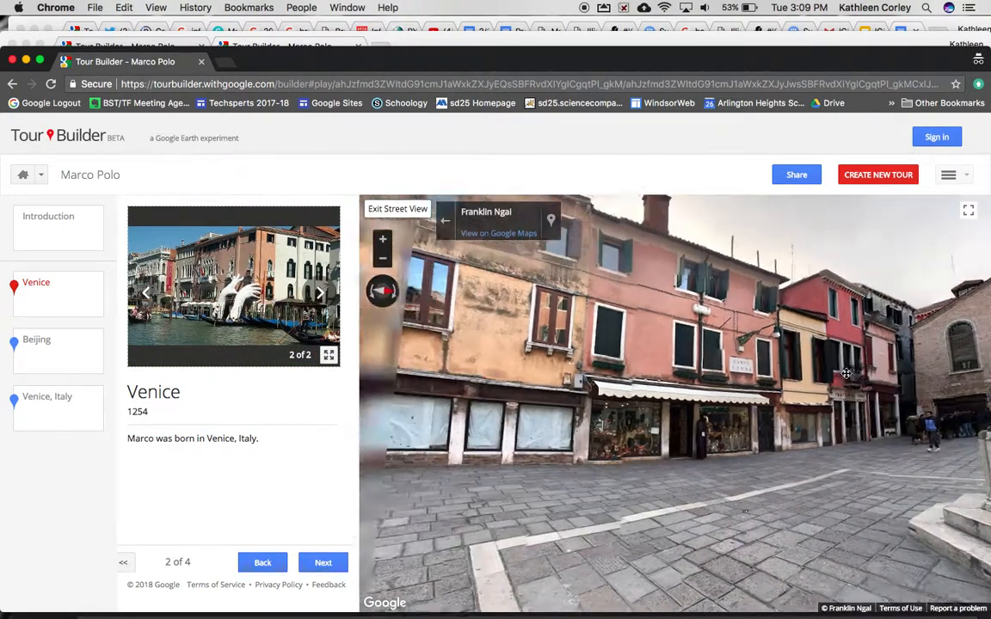
left_click_drag(553, 375, 826, 376)
left_click_drag(526, 336, 618, 339)
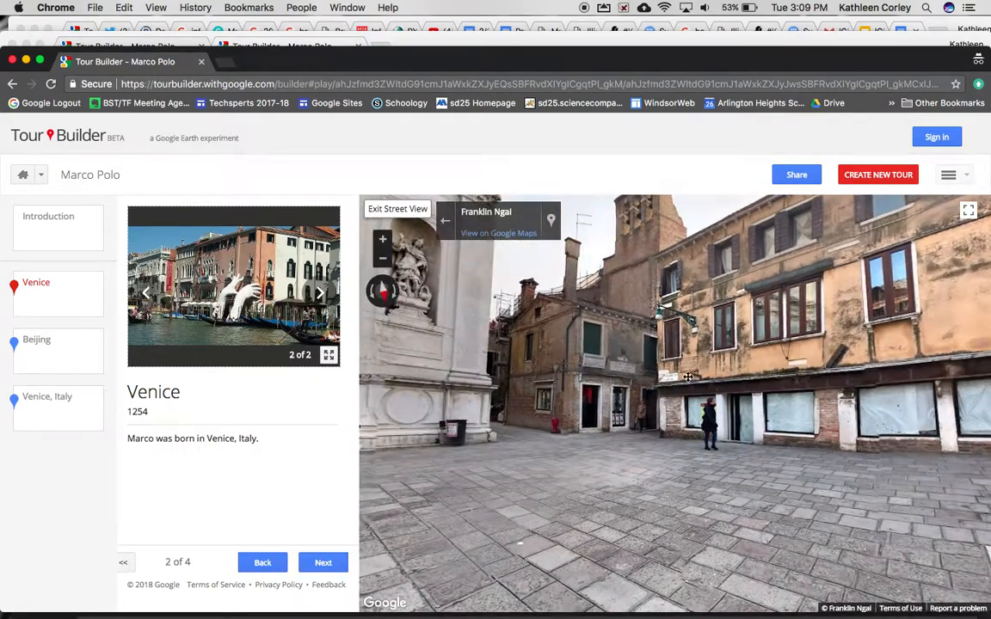
Play through the Beijing and Venice, Italy stops, then return to the Tour Builder home page
left_click(320, 563)
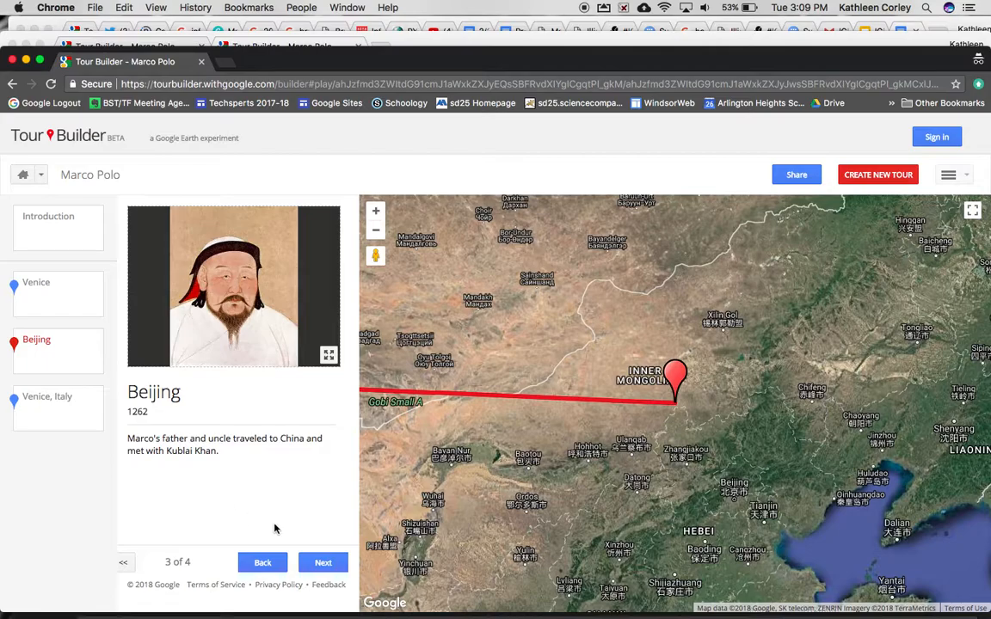
left_click(323, 563)
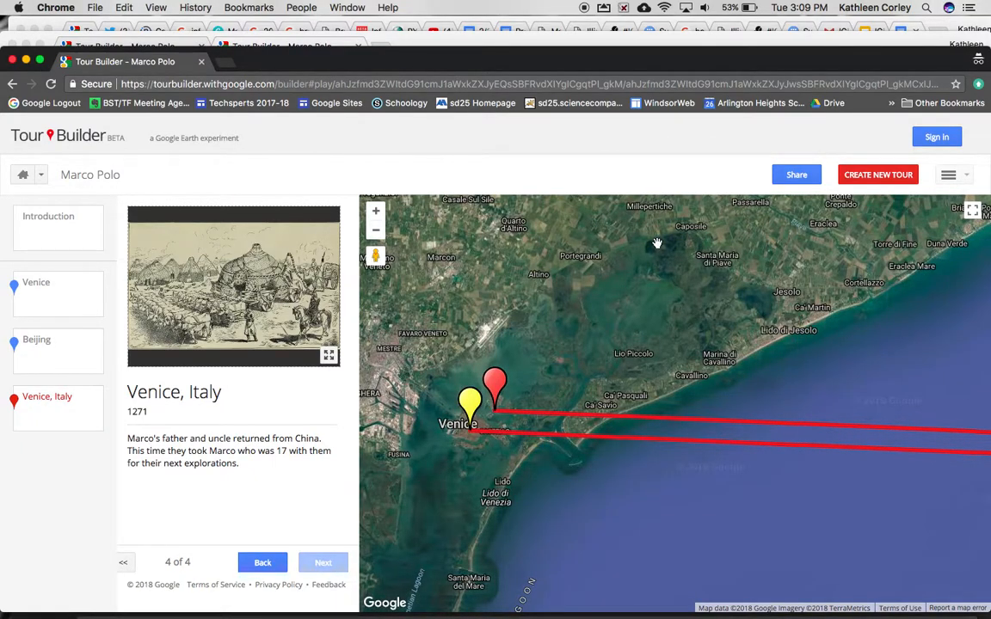
left_click(22, 175)
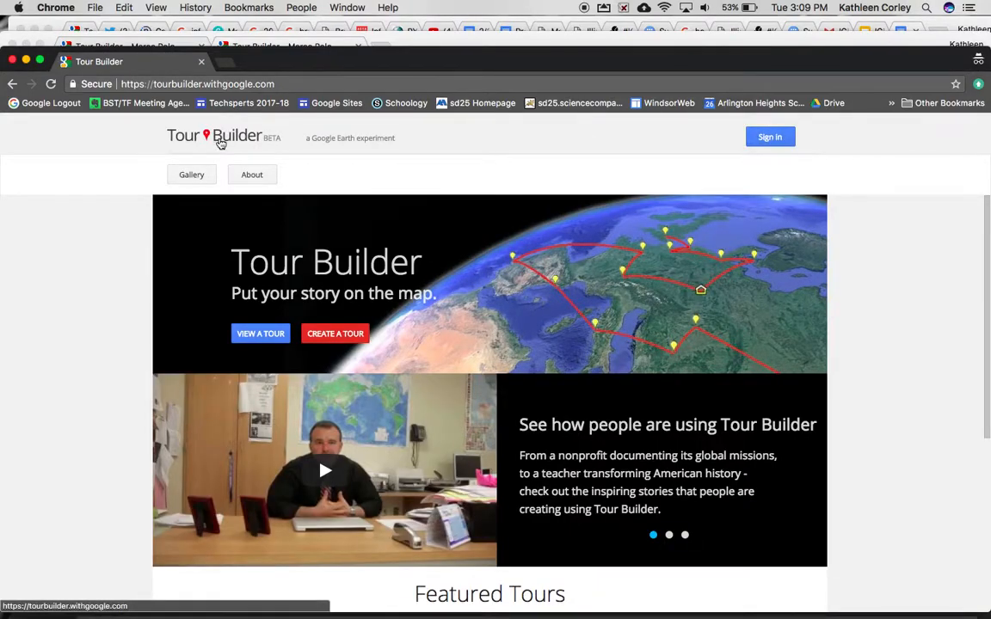
Sign in to the Google account with the account password
left_click(753, 138)
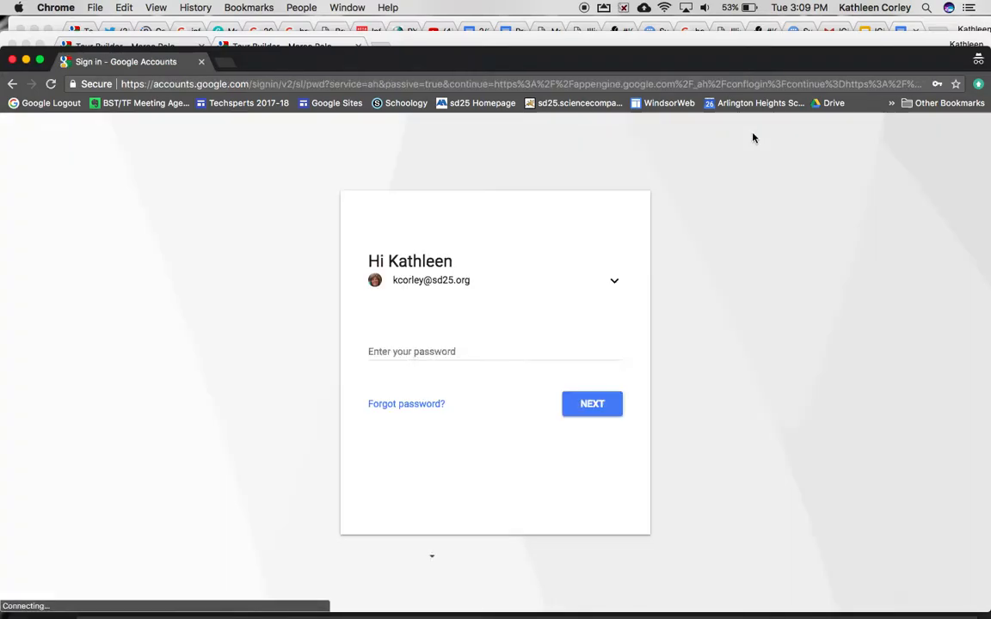
type("********")
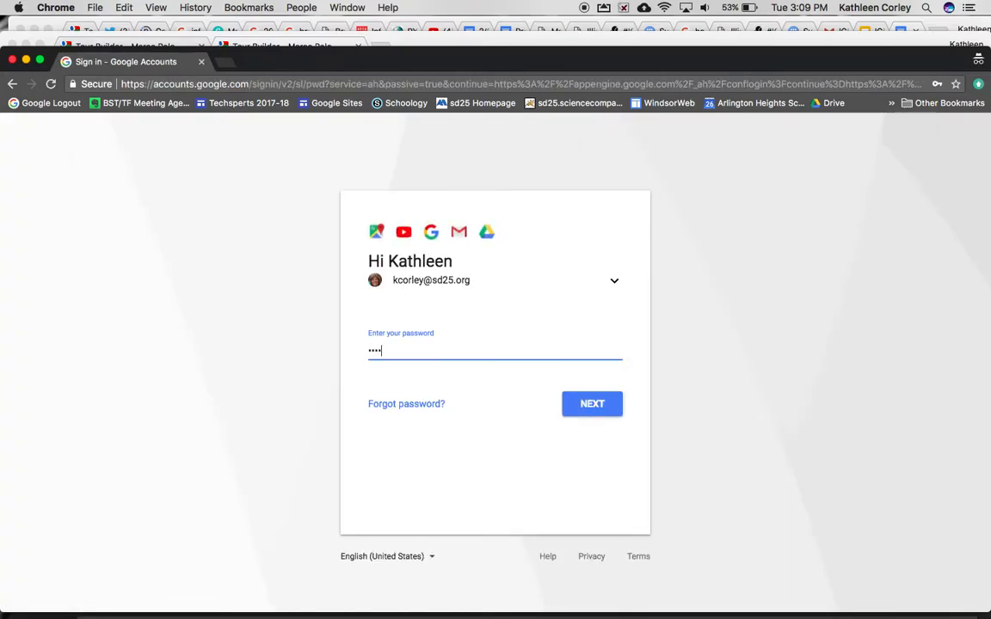
key("Return")
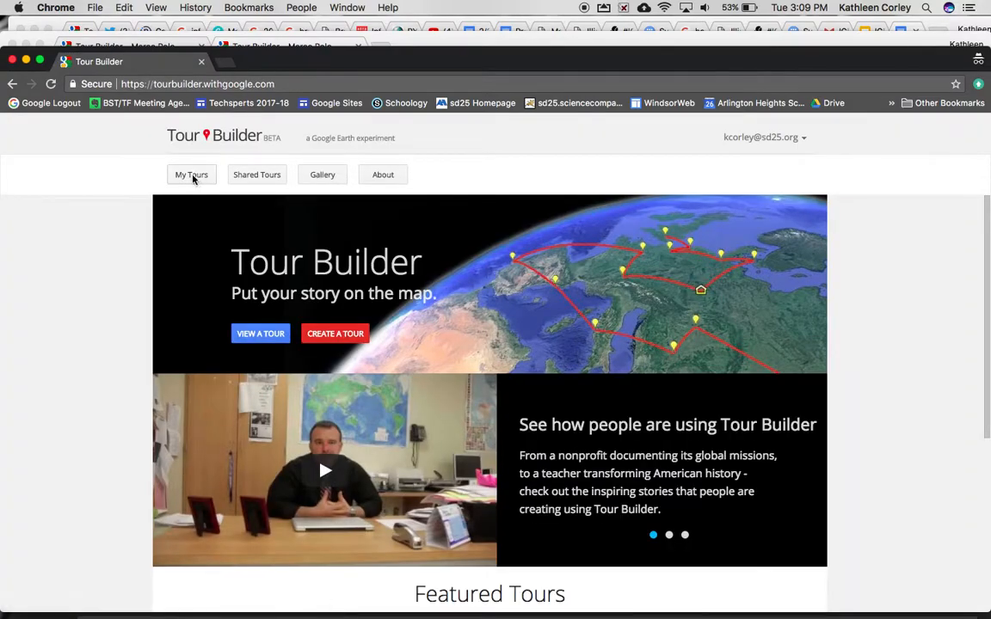
Open the second Marco Polo tour from My Tours for editing
left_click(193, 176)
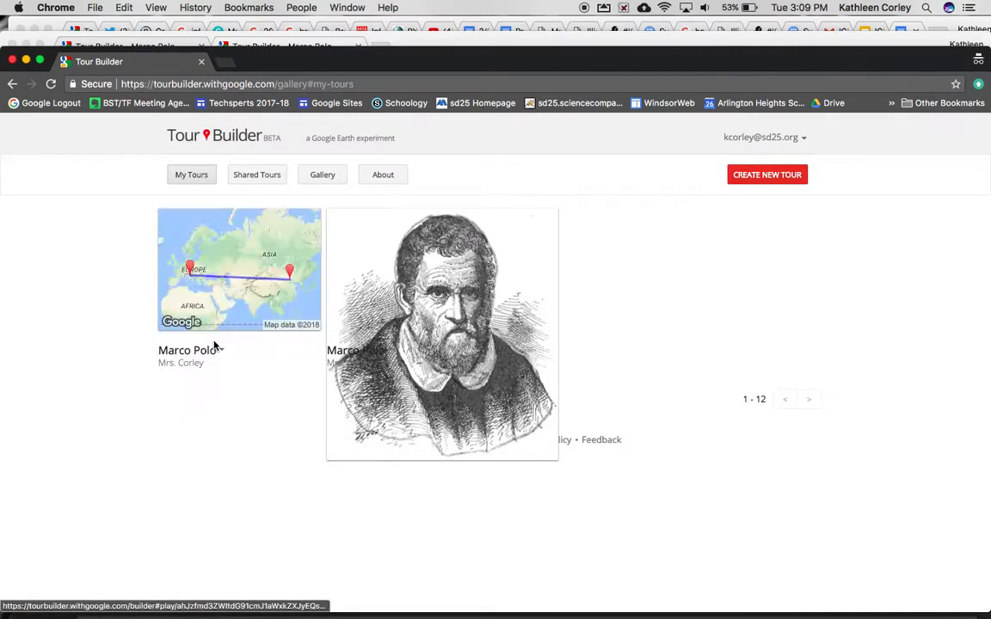
left_click(436, 358)
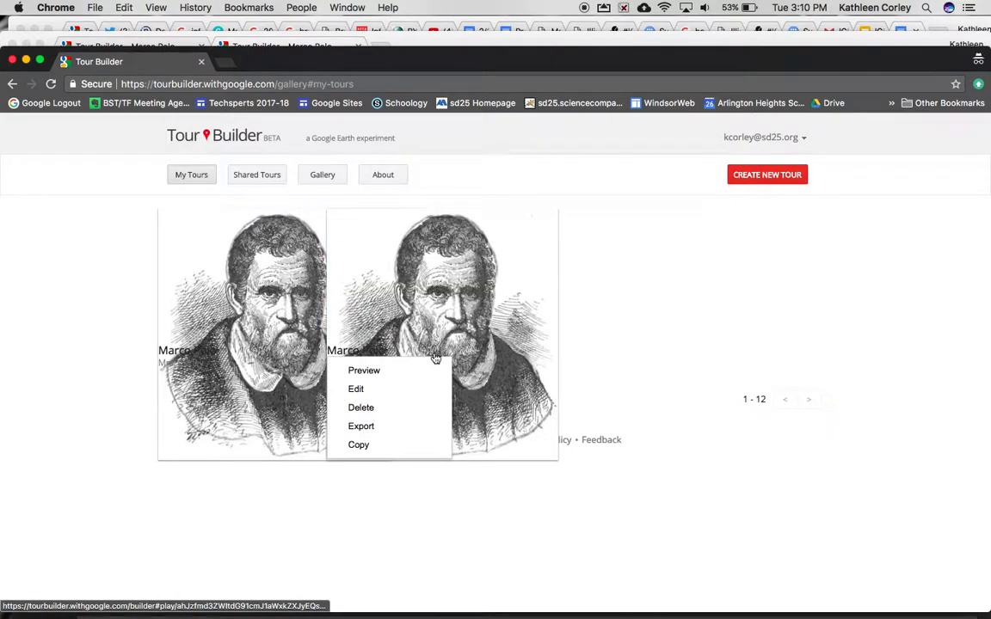
left_click(354, 388)
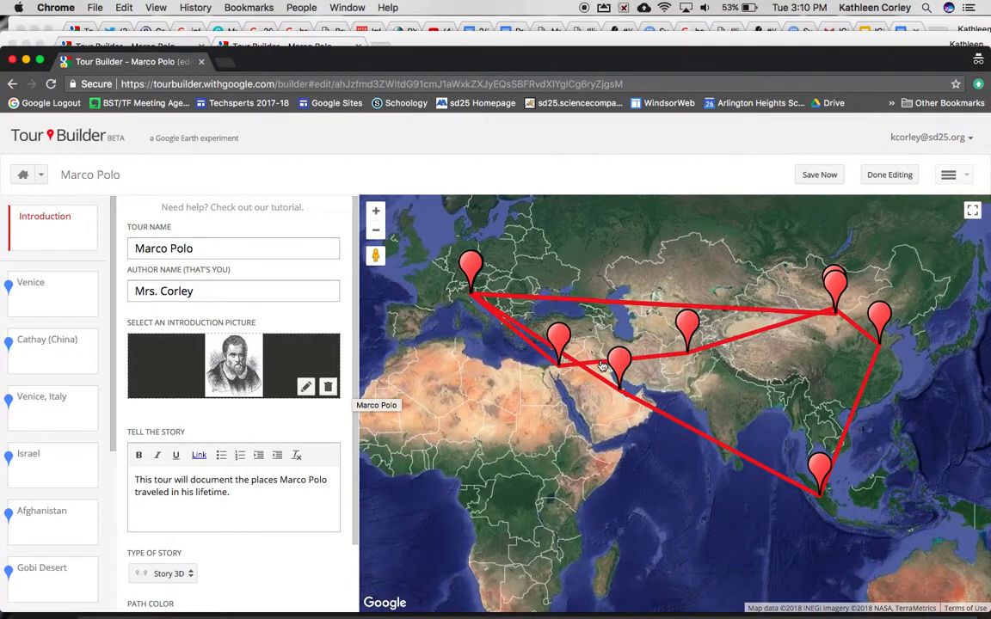
Choose Open In Earth from the tour's options menu beside Done Editing
left_click(949, 174)
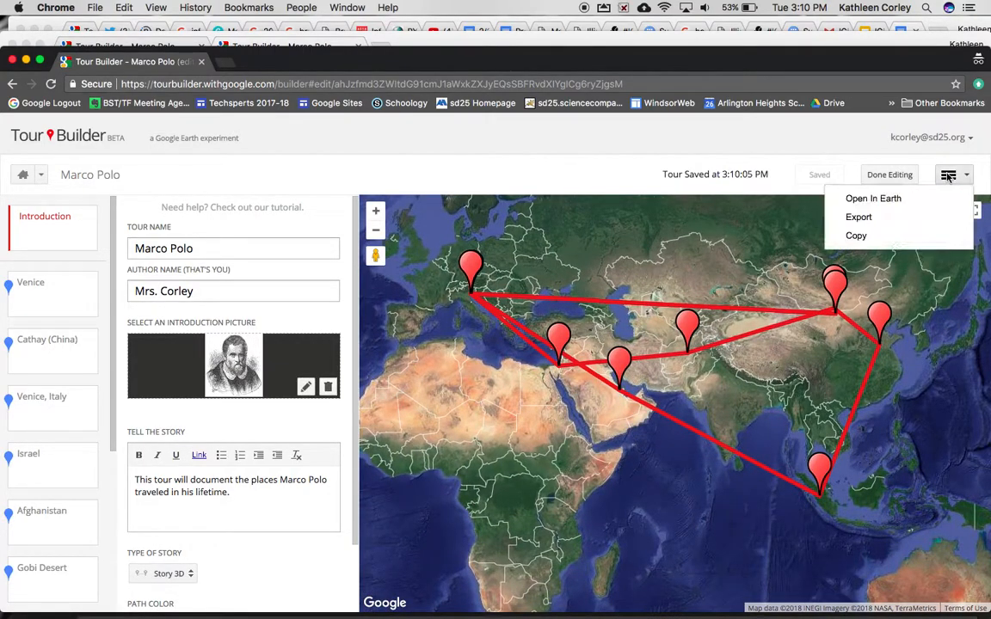
left_click(882, 198)
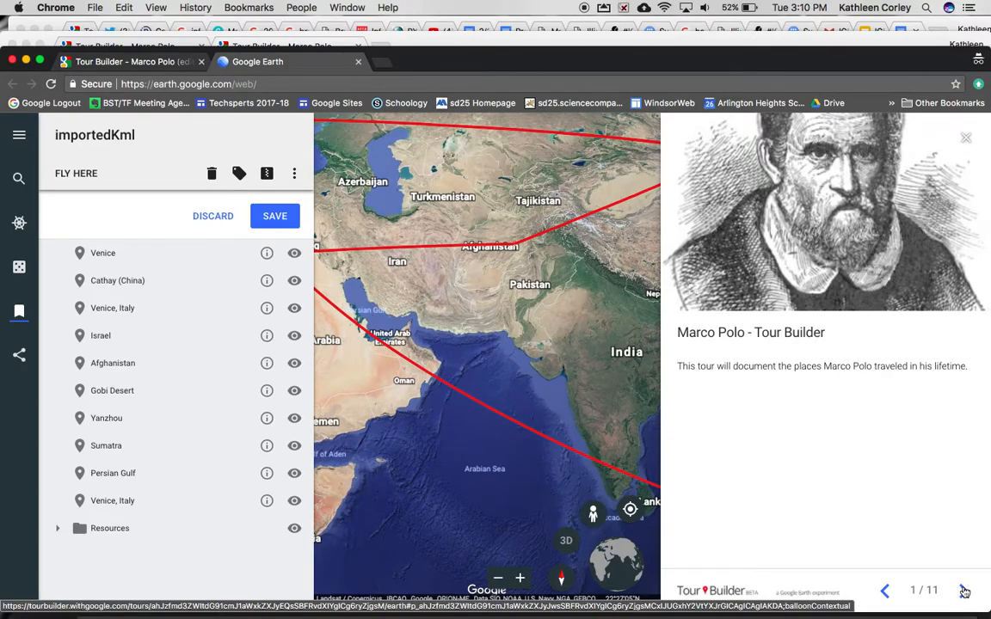
Step the Earth tour through Venice, Cathay and Venice, Italy to slide 5/11, Israel
left_click(964, 592)
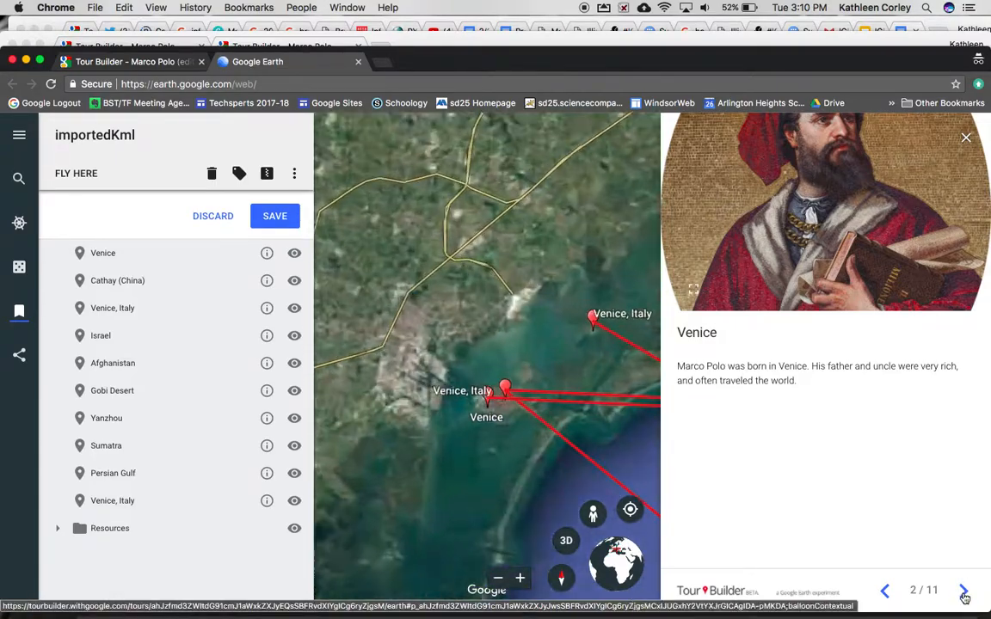
left_click(963, 594)
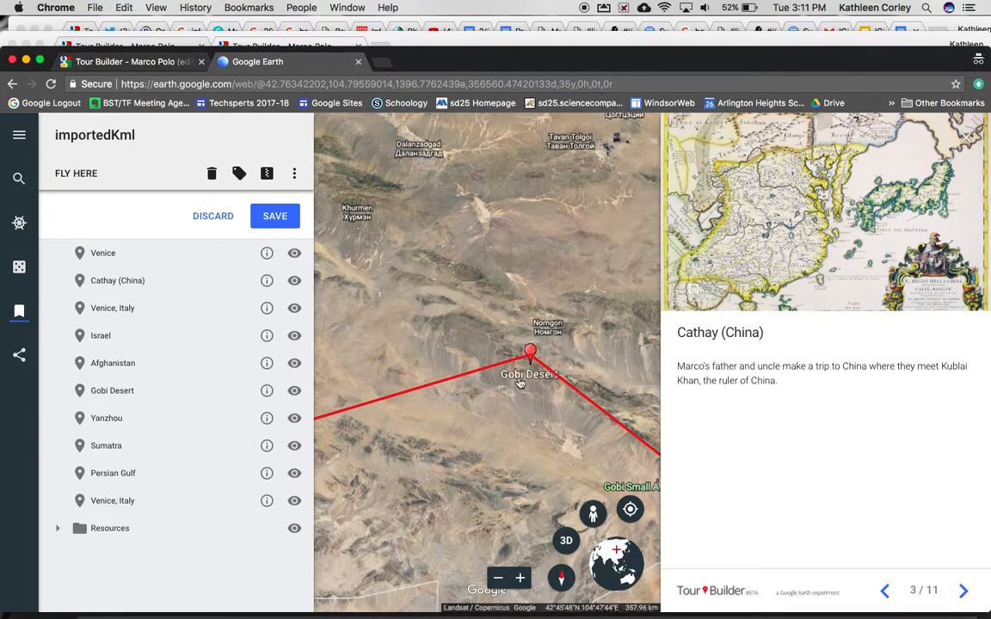
left_click(964, 591)
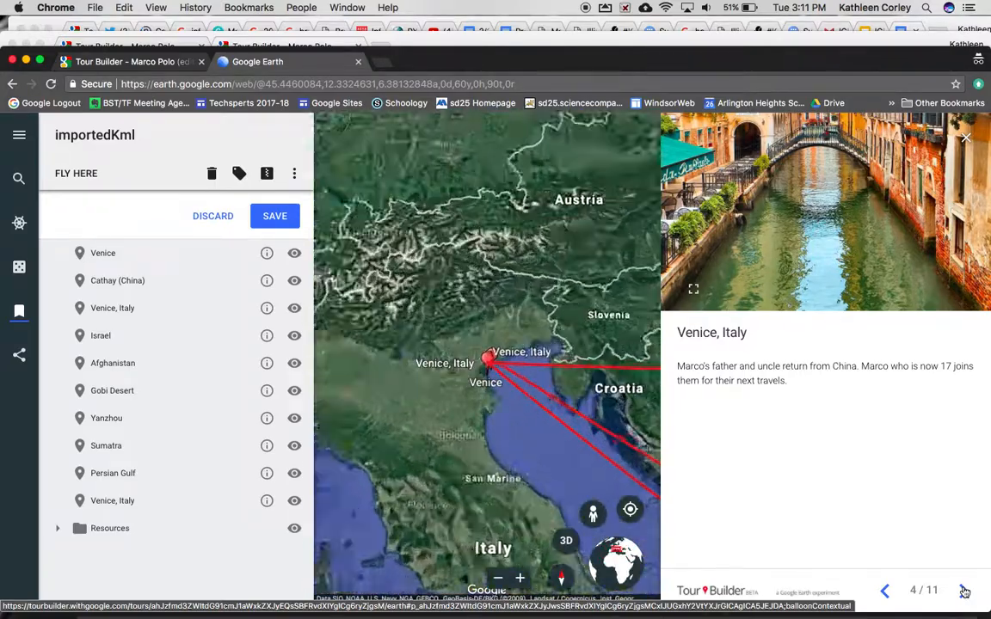
left_click(964, 592)
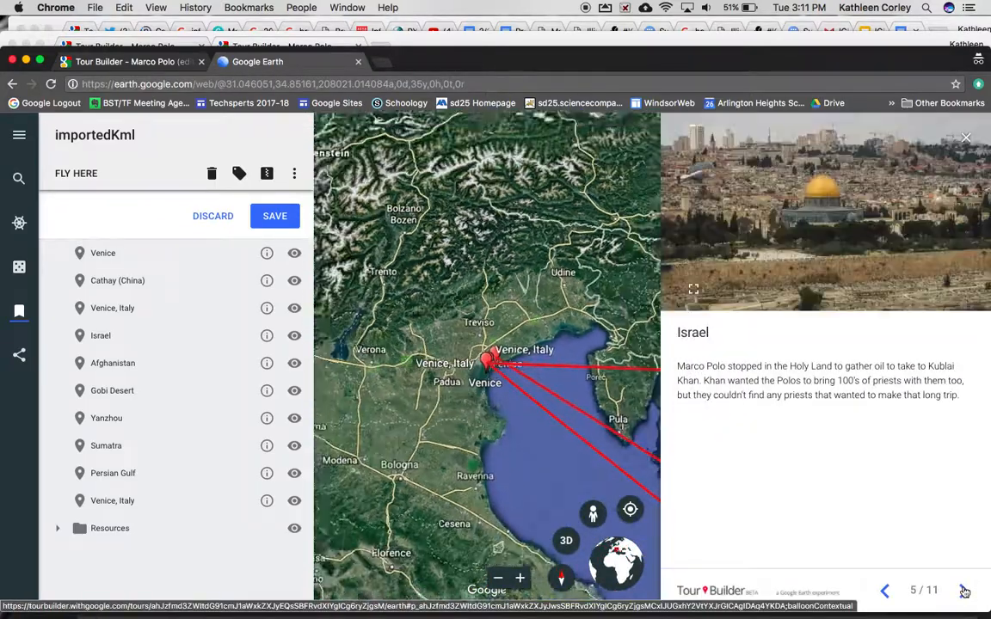